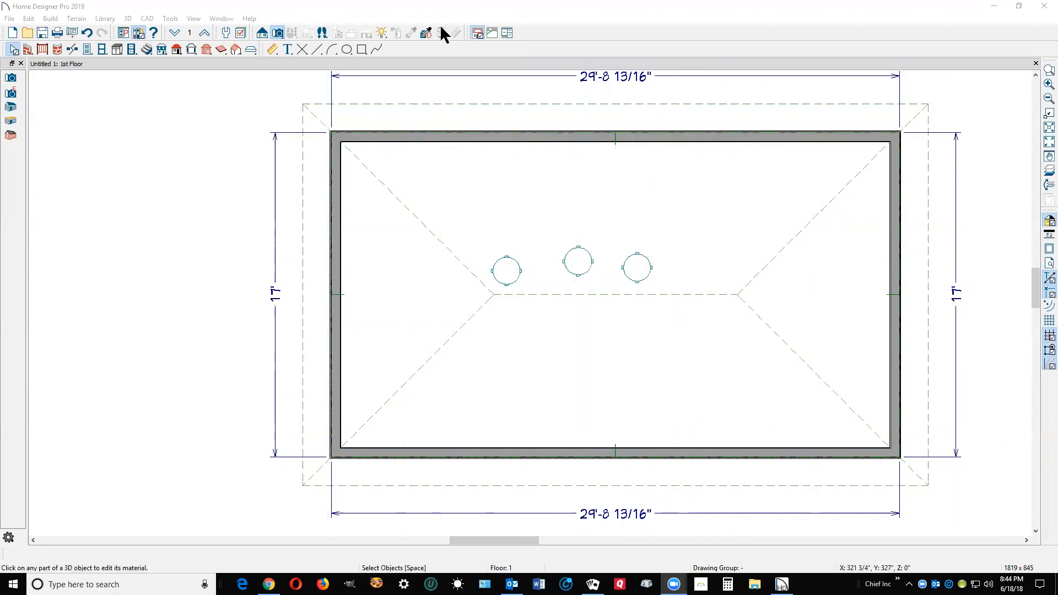
# Create a full camera view from the room's right side looking toward the three stools, and return to the floor plan.
pyautogui.click(277, 33)
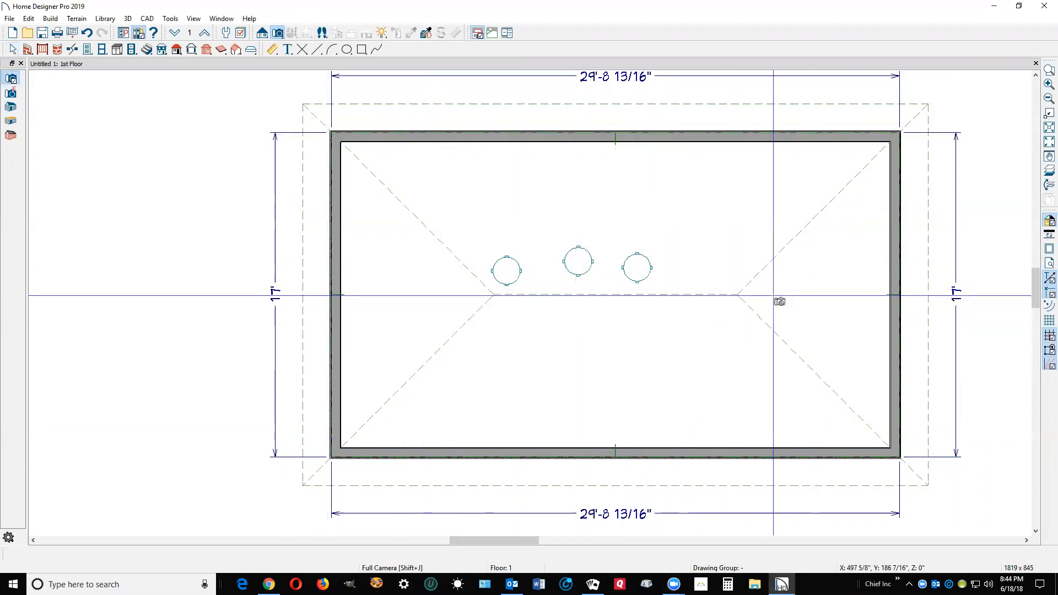
pyautogui.moveTo(863, 250); pyautogui.dragTo(494, 294)
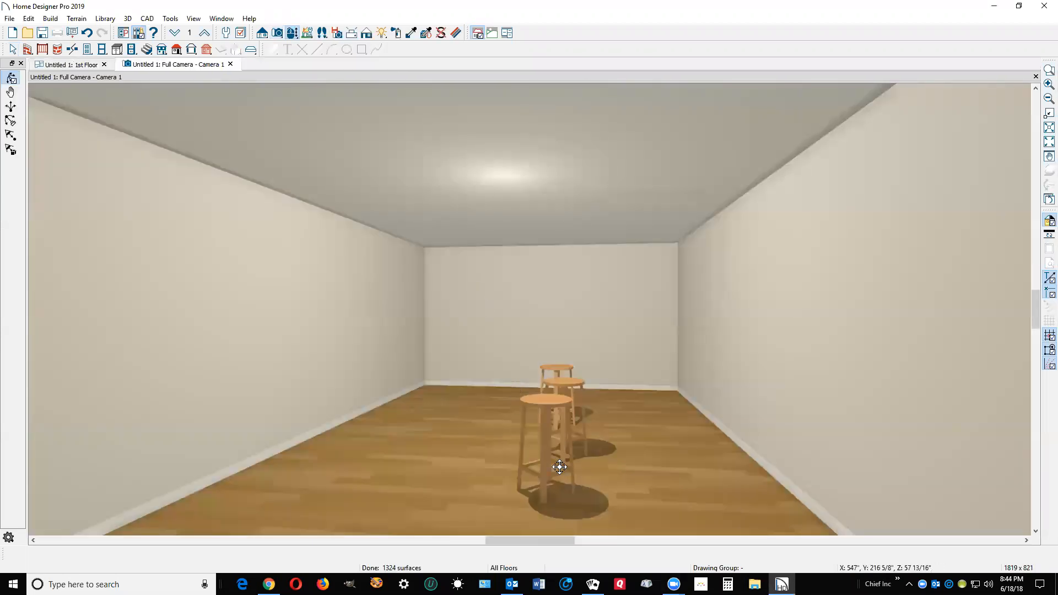
pyautogui.hotkey('ctrl', 'Tab')
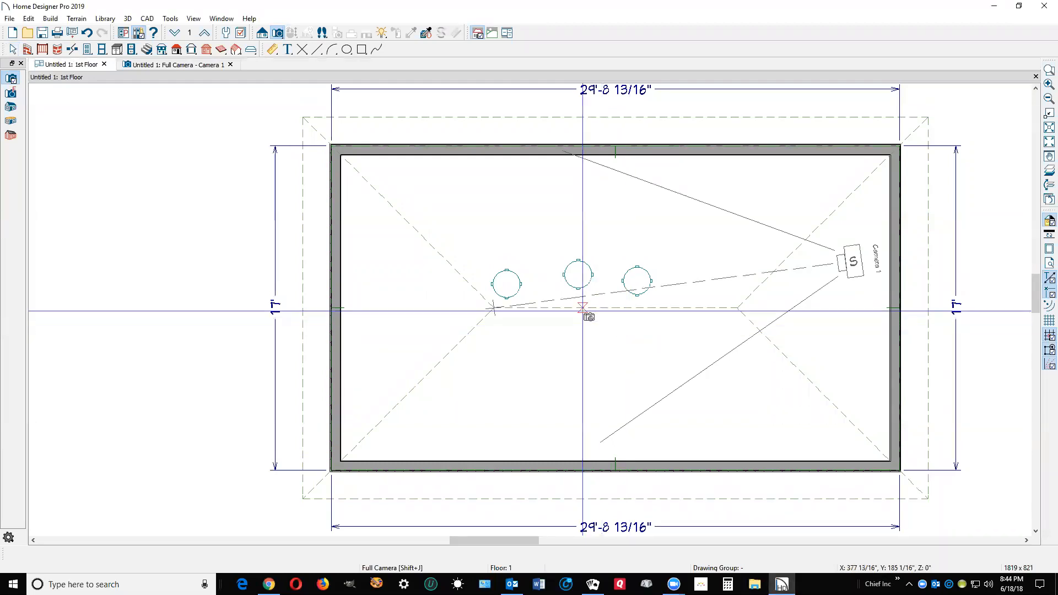
# Draw a rectangular polyline about 11'-8" wide around the three stools and pull its upper edge down to a depth of about 6'-2".
pyautogui.click(362, 50)
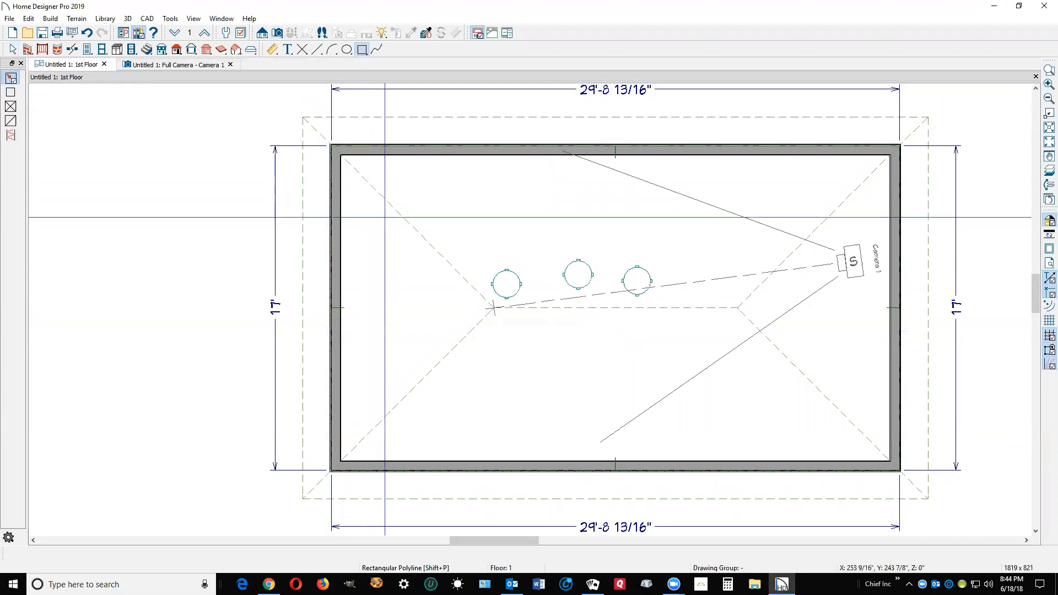
pyautogui.moveTo(467, 242); pyautogui.dragTo(690, 395)
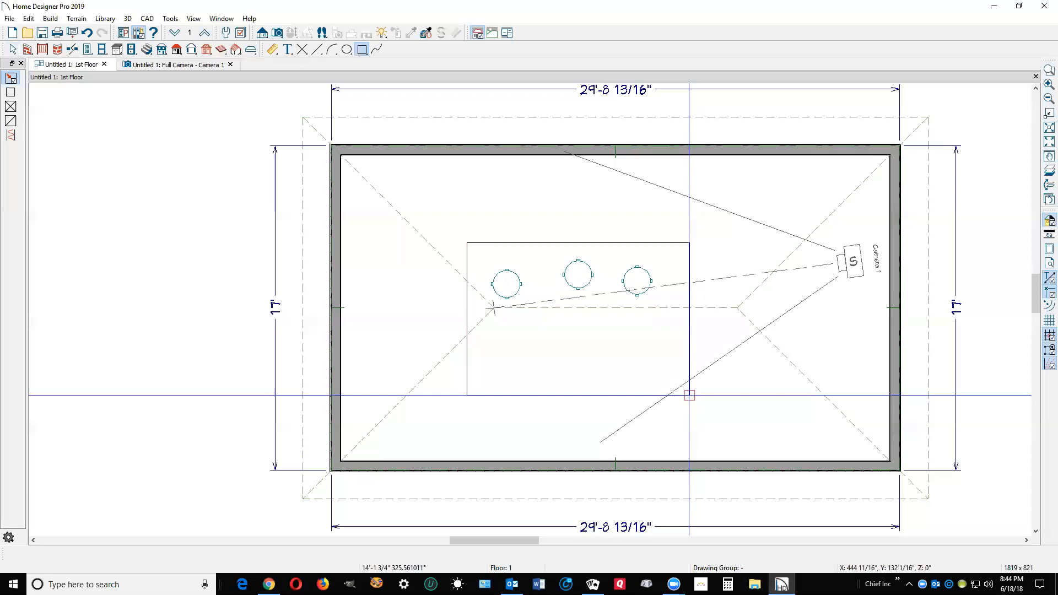
pyautogui.click(608, 246)
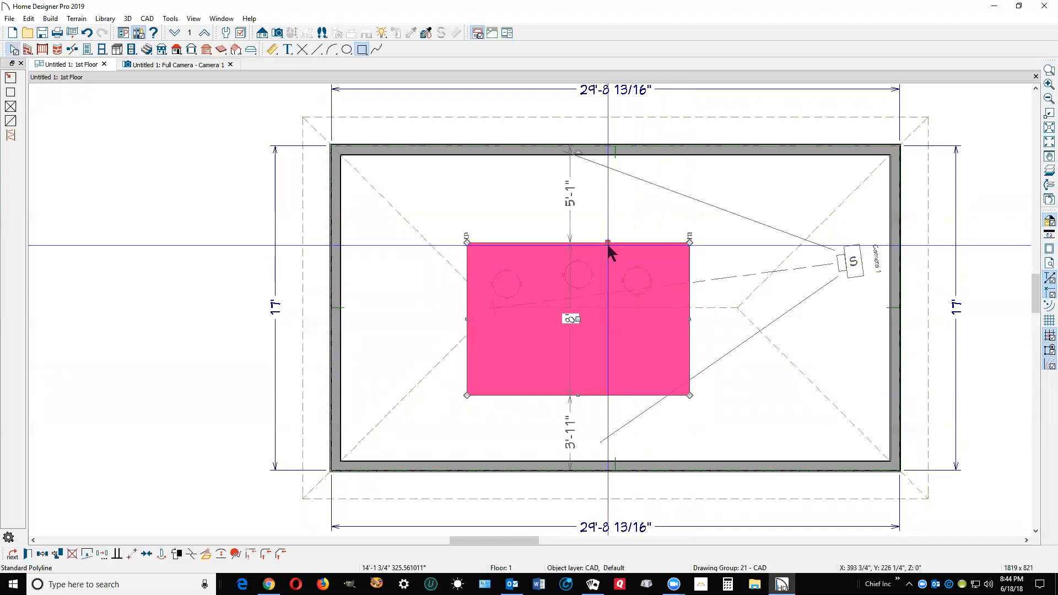
pyautogui.moveTo(609, 247); pyautogui.dragTo(608, 277)
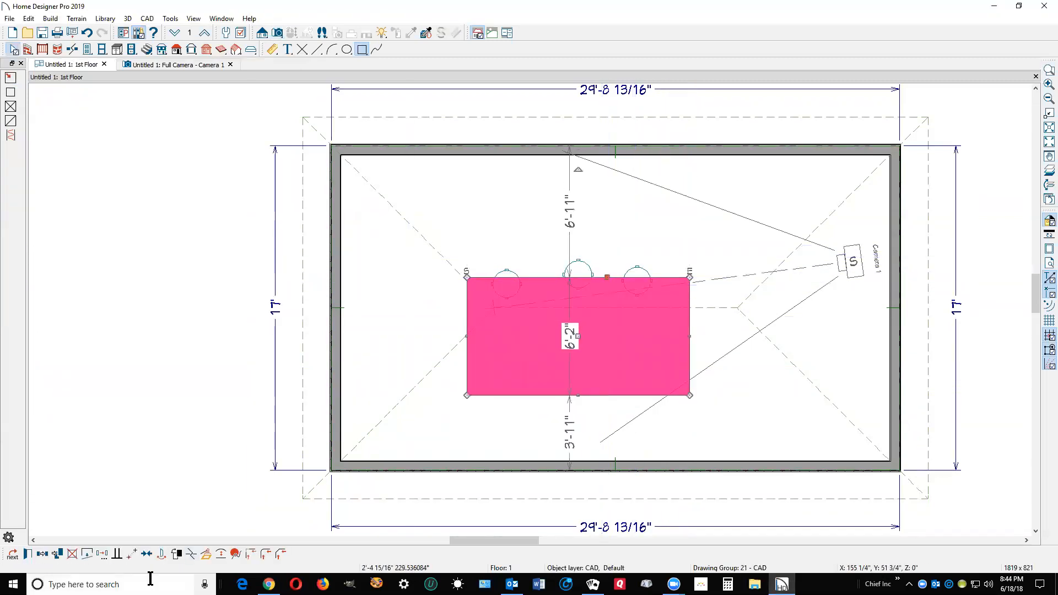
# Convert the rectangular polyline into a countertop with the default specification and deselect it.
pyautogui.click(208, 552)
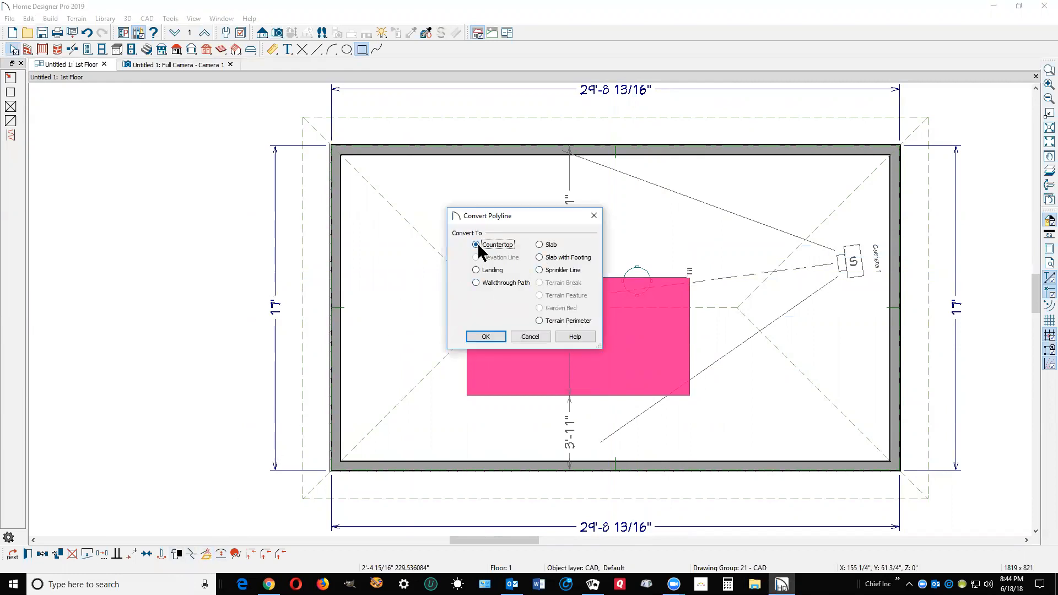
pyautogui.click(481, 338)
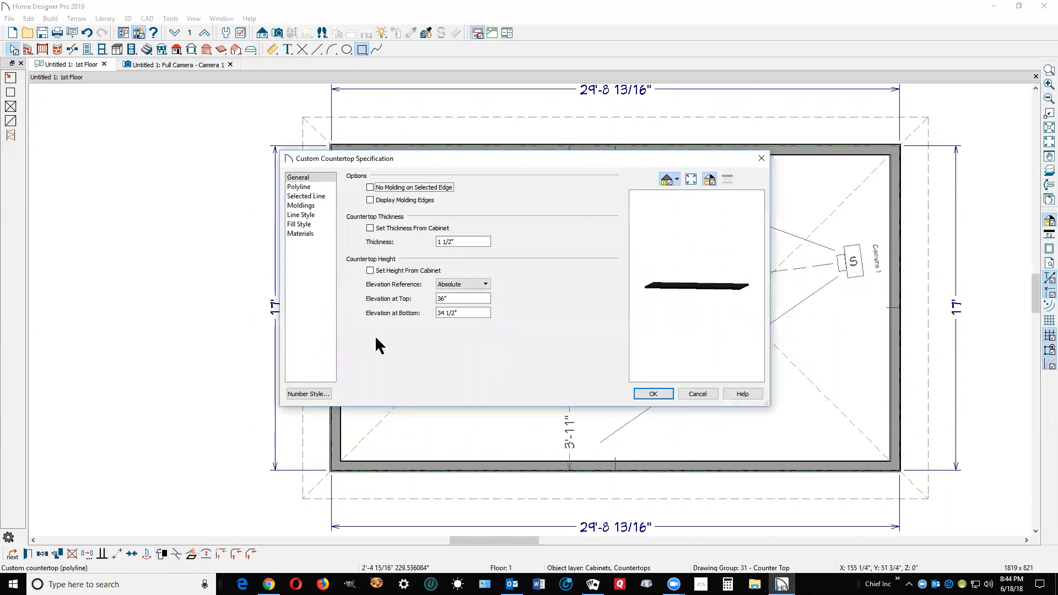
pyautogui.click(653, 394)
pyautogui.click(623, 430)
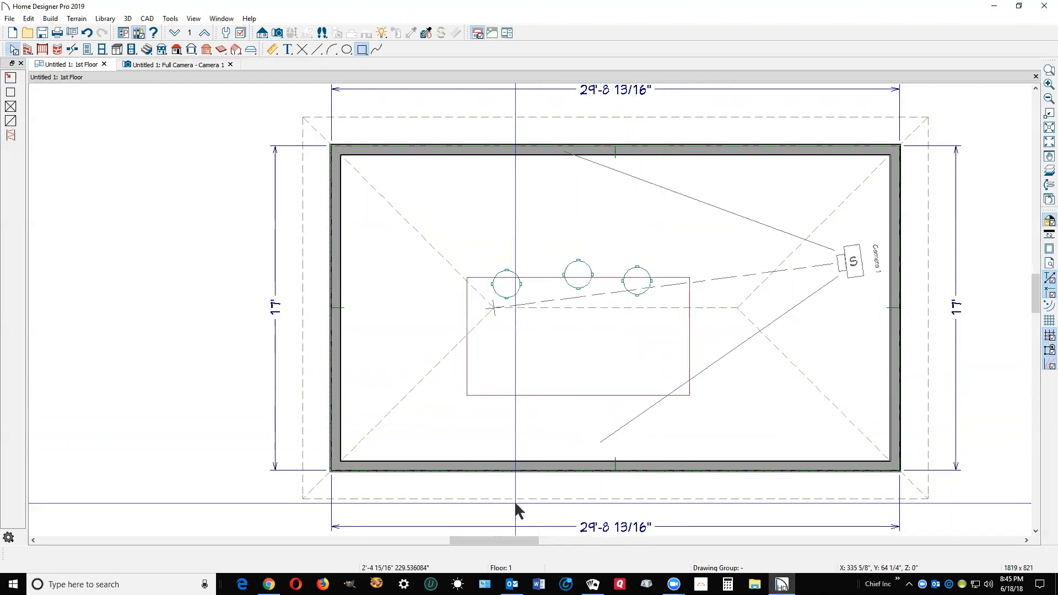
# Switch to the Chrome forum topic about seats appearing above the countertop, examine the enlarged plan screenshot, and return to the floor plan.
pyautogui.click(269, 584)
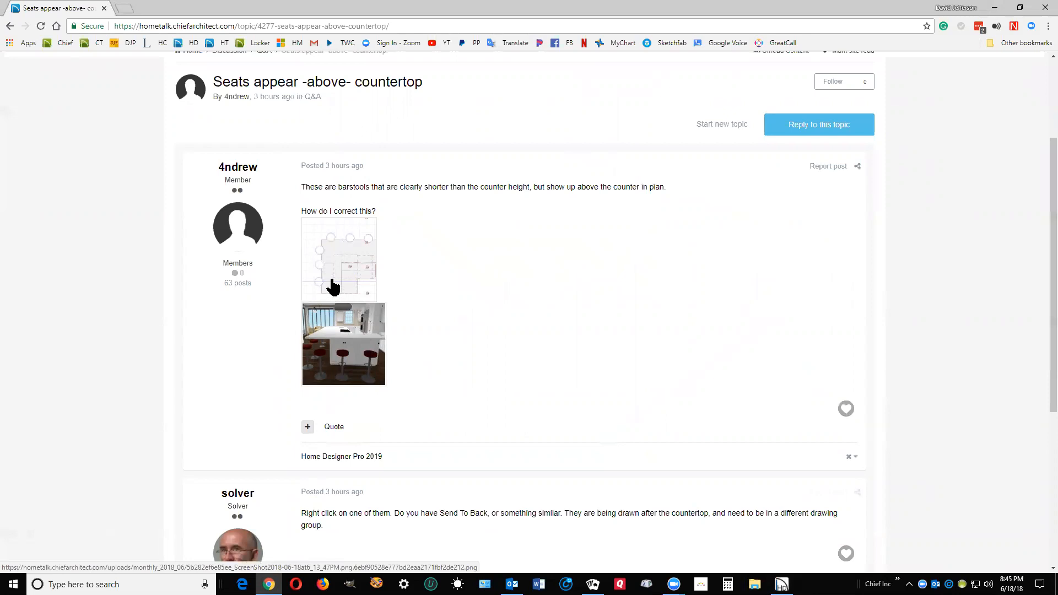
pyautogui.click(332, 287)
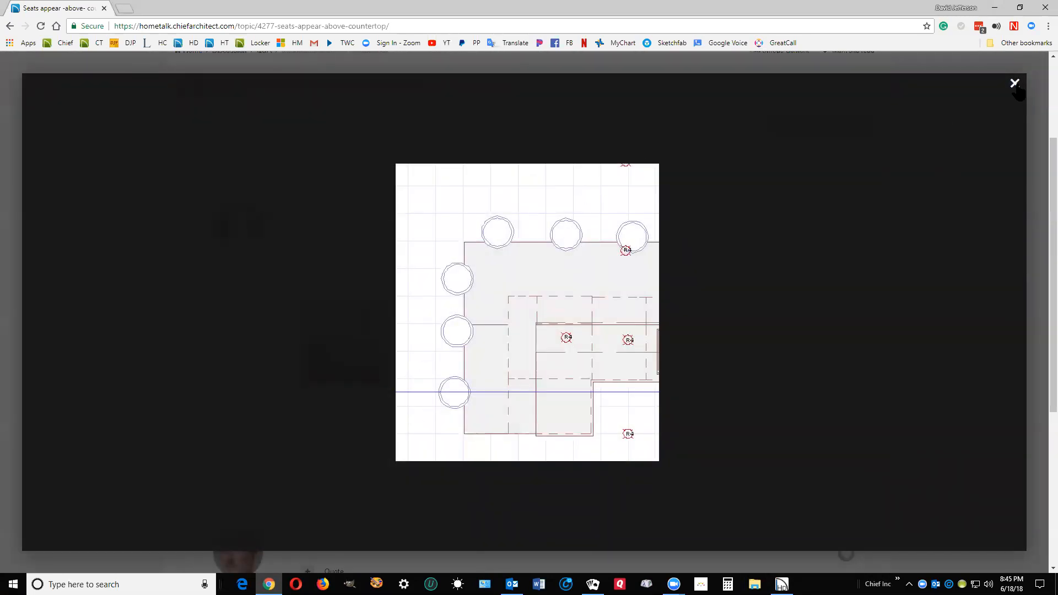
pyautogui.click(1015, 84)
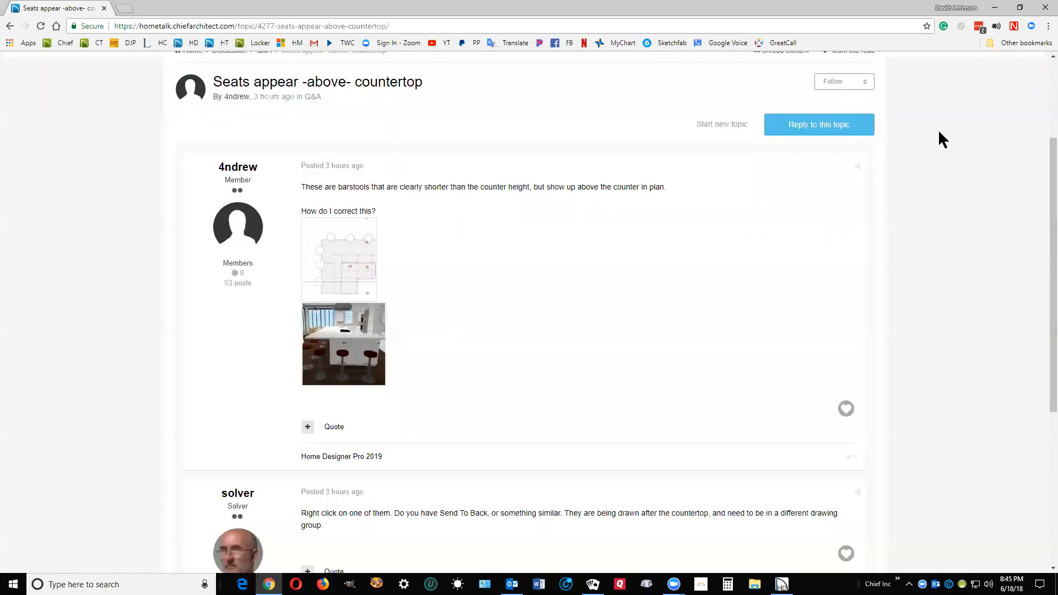
pyautogui.click(994, 7)
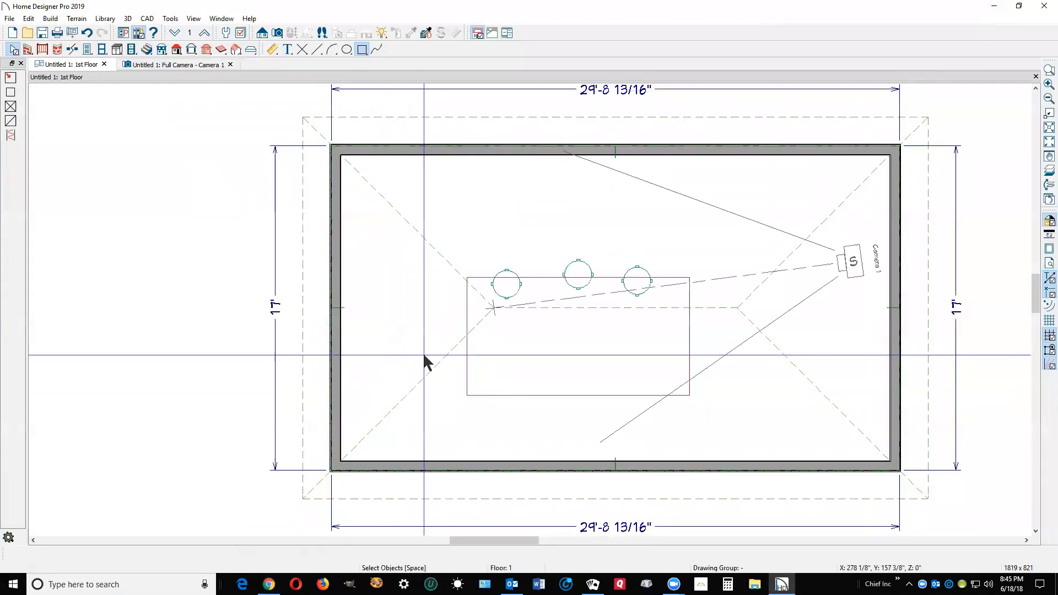
# Delete the converted countertop and draw a custom countertop about 5'-2 3/4" deep whose upper edge overlaps the three stools.
pyautogui.click(467, 367)
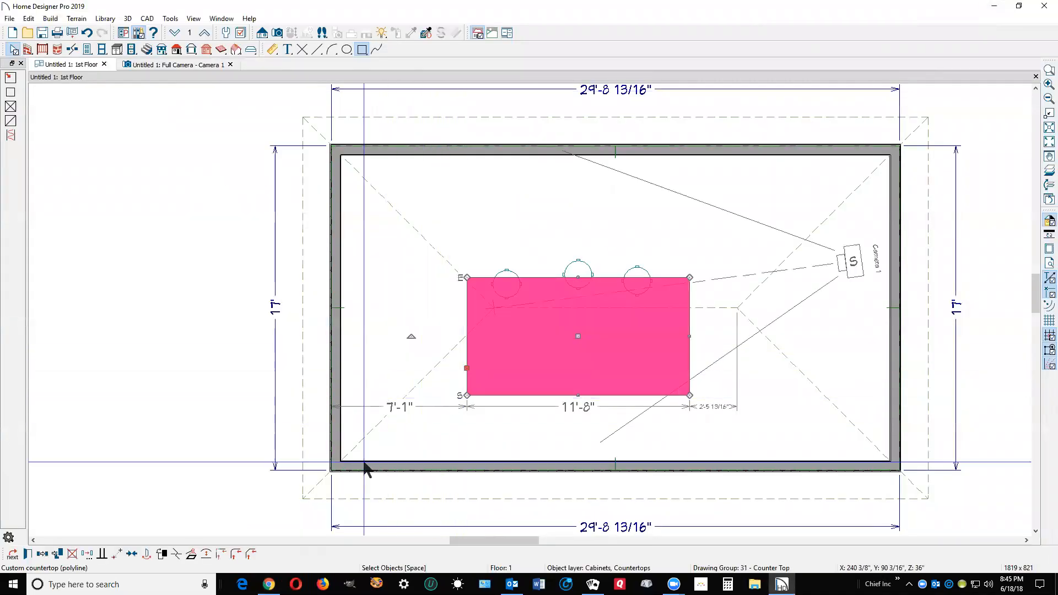
pyautogui.click(73, 555)
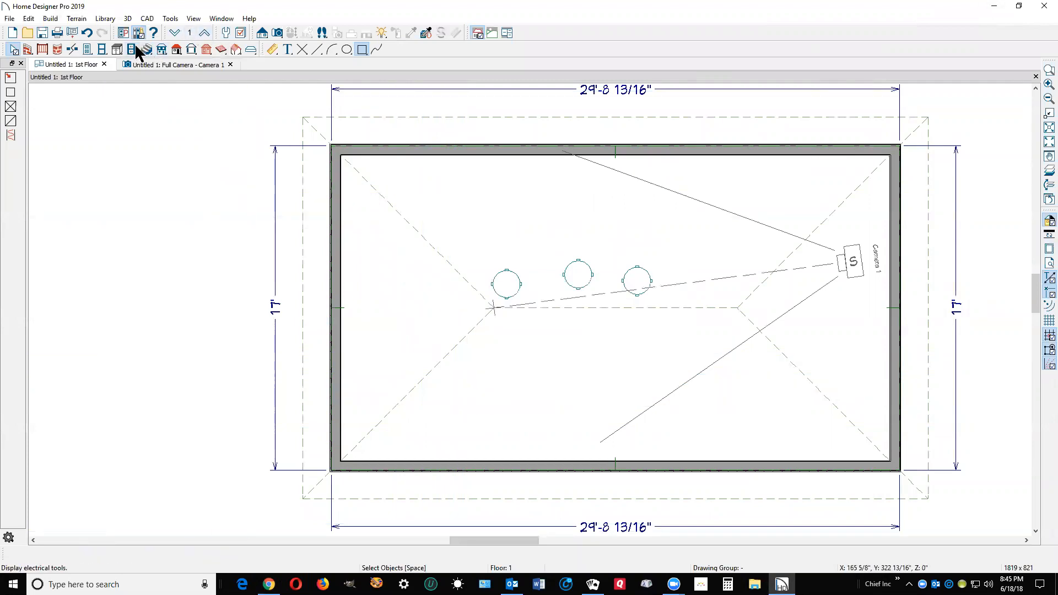
pyautogui.click(117, 49)
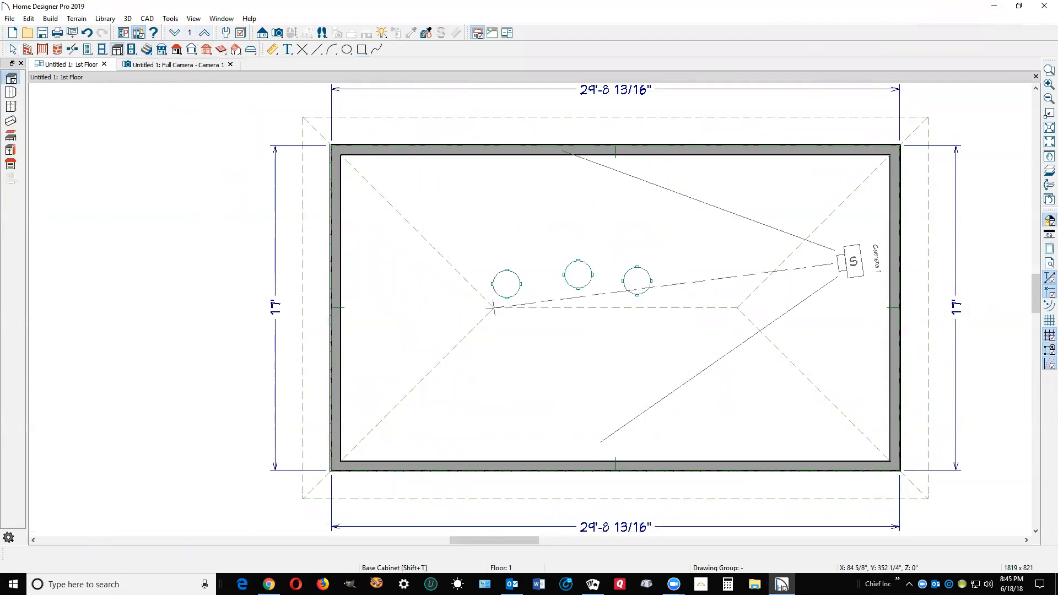
pyautogui.click(11, 164)
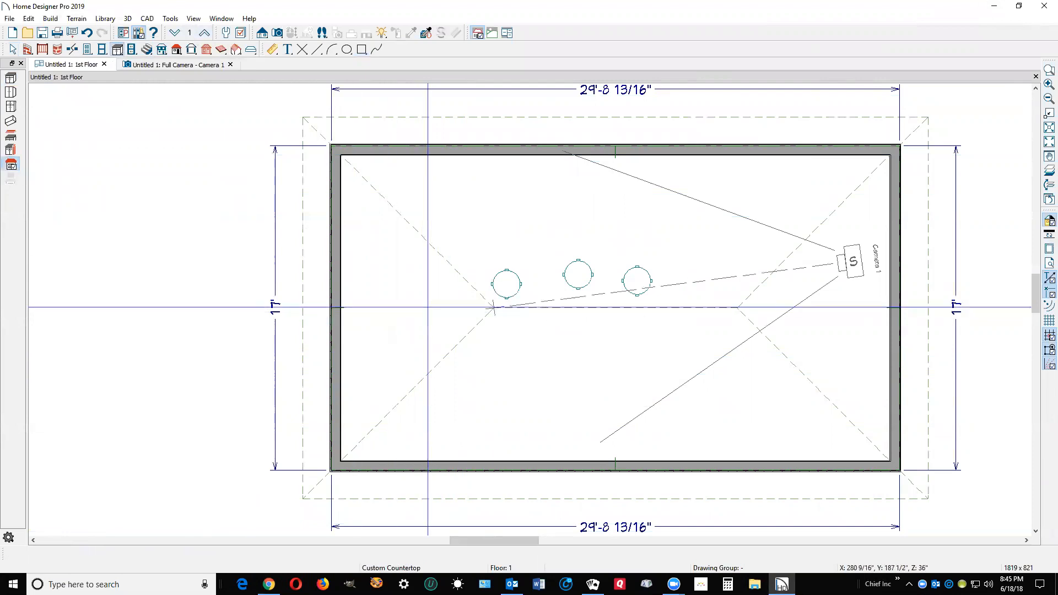
pyautogui.moveTo(461, 277); pyautogui.dragTo(687, 377)
pyautogui.press('space')
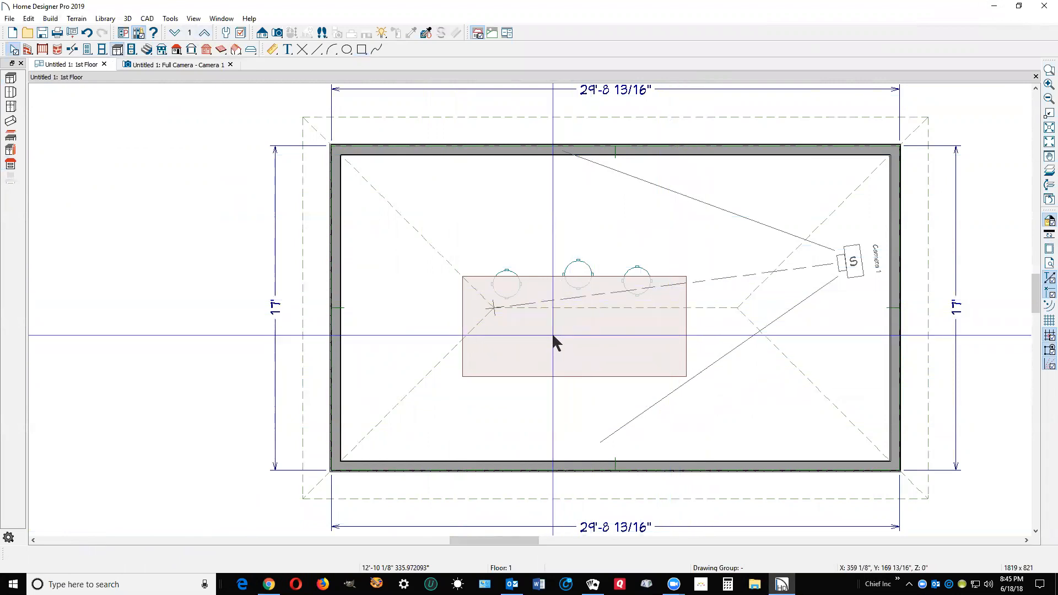
# Place three more stools from the library along the lower edge of the countertop.
pyautogui.scroll(2, 659, 344)
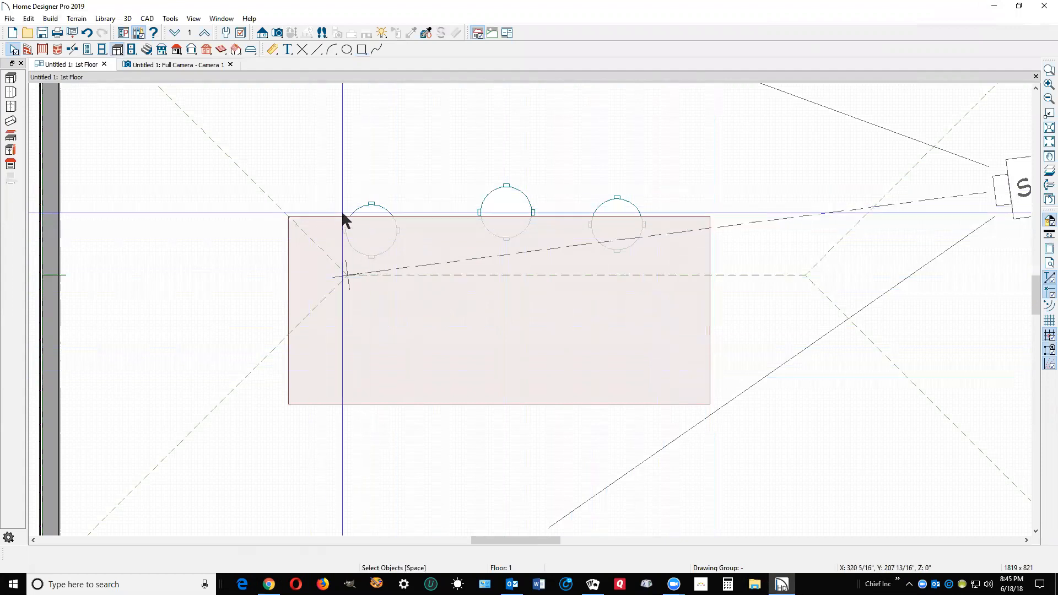
pyautogui.click(145, 33)
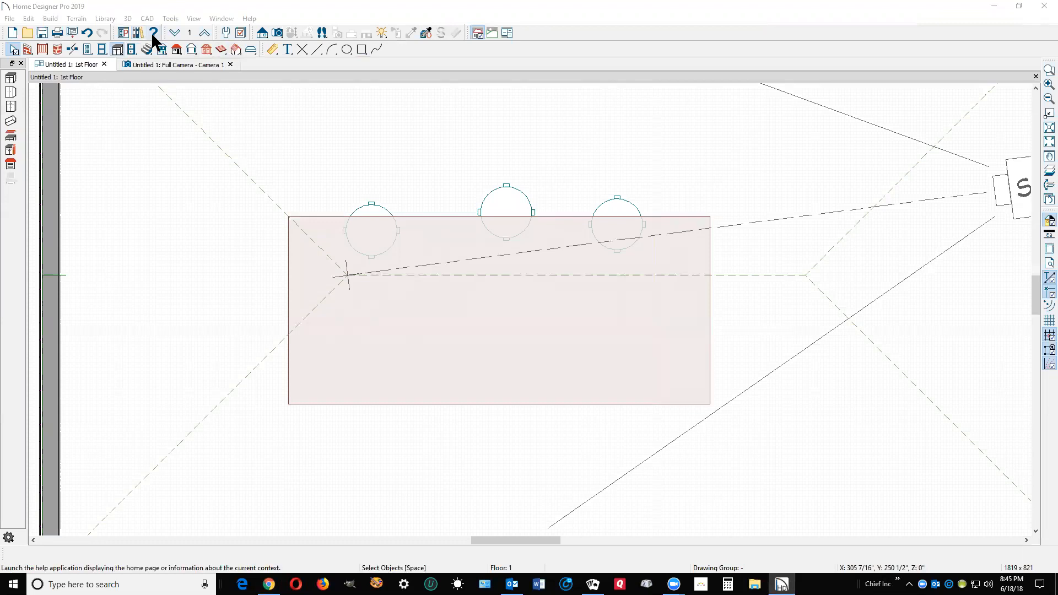
pyautogui.click(134, 34)
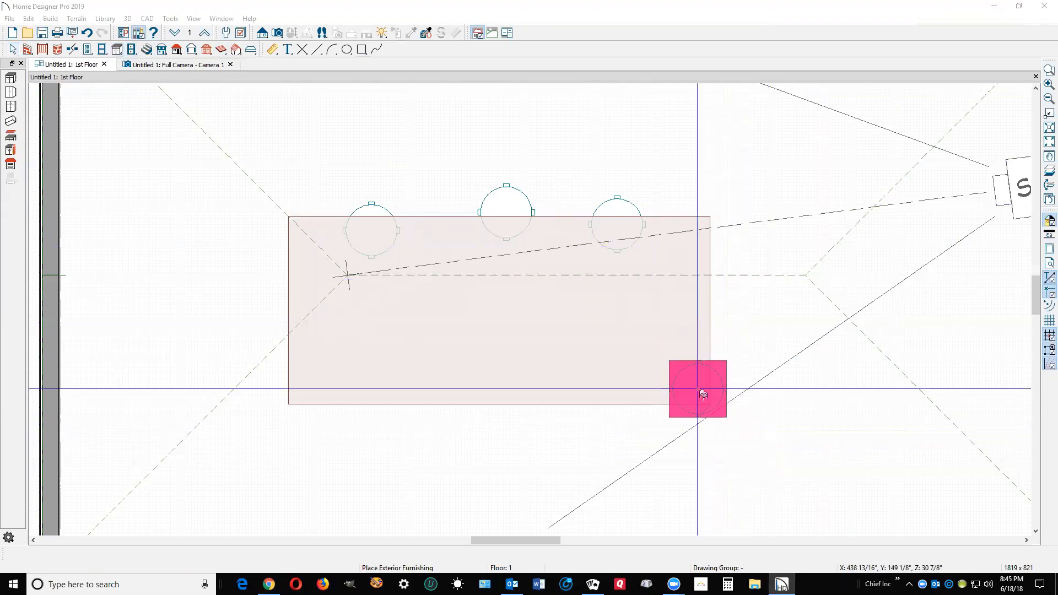
pyautogui.click(689, 398)
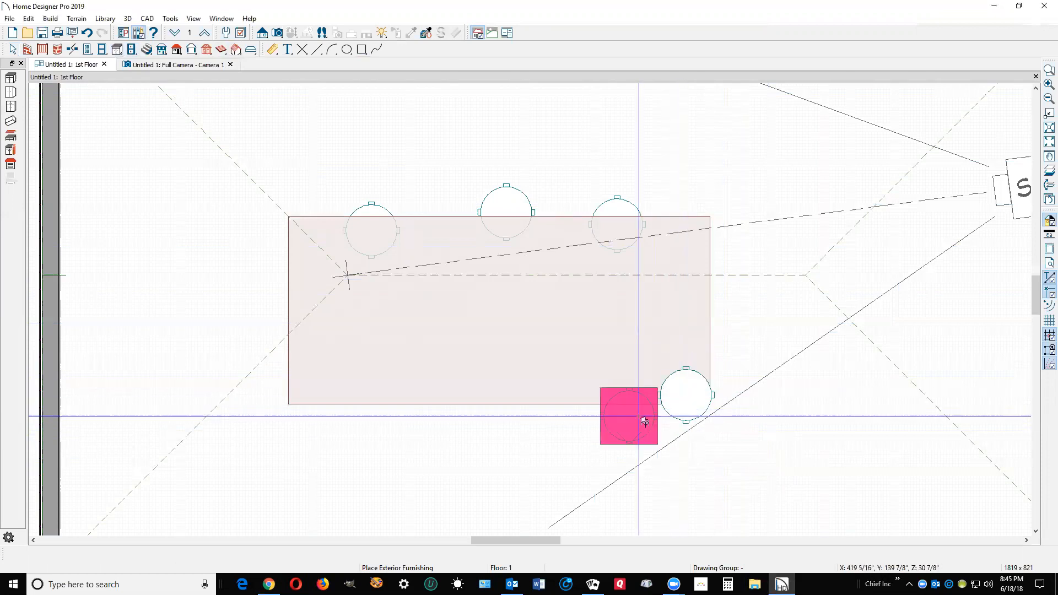
pyautogui.click(568, 406)
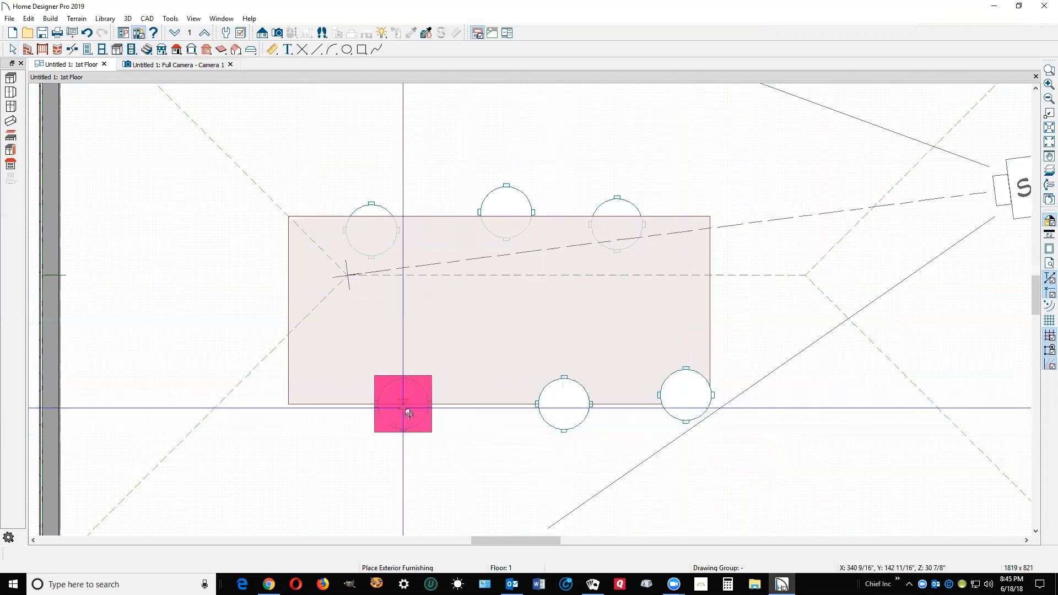
pyautogui.click(405, 408)
pyautogui.press('Escape')
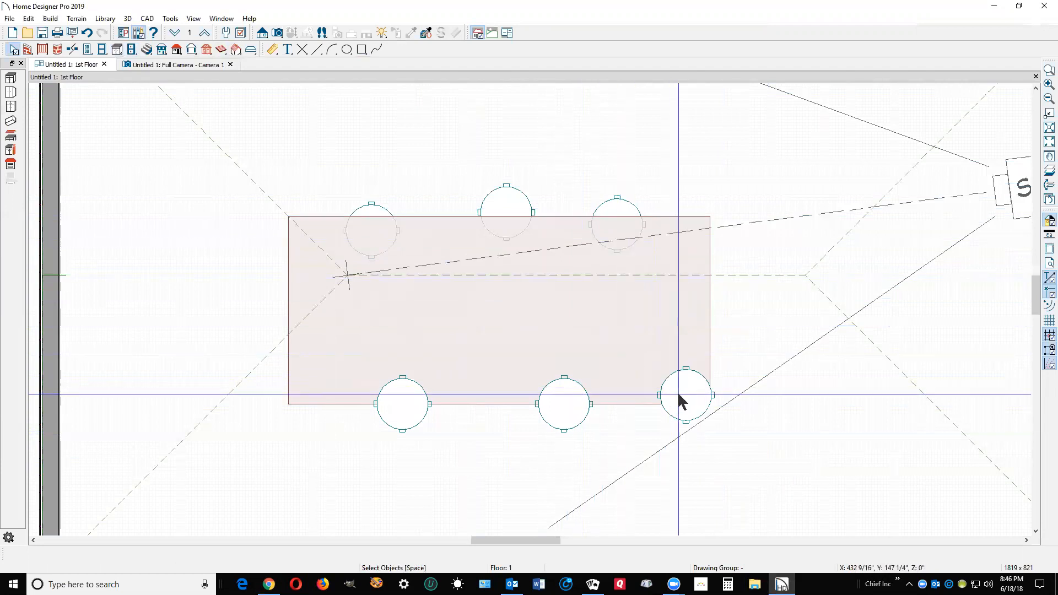
# Float the edit tools beside the selected countertop and bring the countertop forward one drawing group, to 30 - Base Cabinet.
pyautogui.click(637, 401)
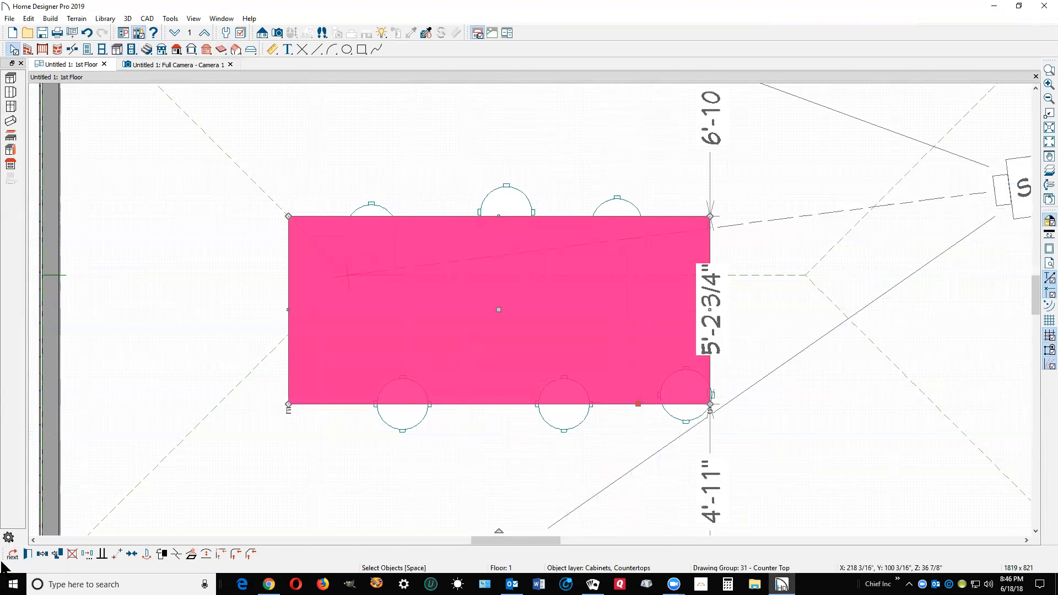
pyautogui.moveTo(9, 556); pyautogui.dragTo(693, 446)
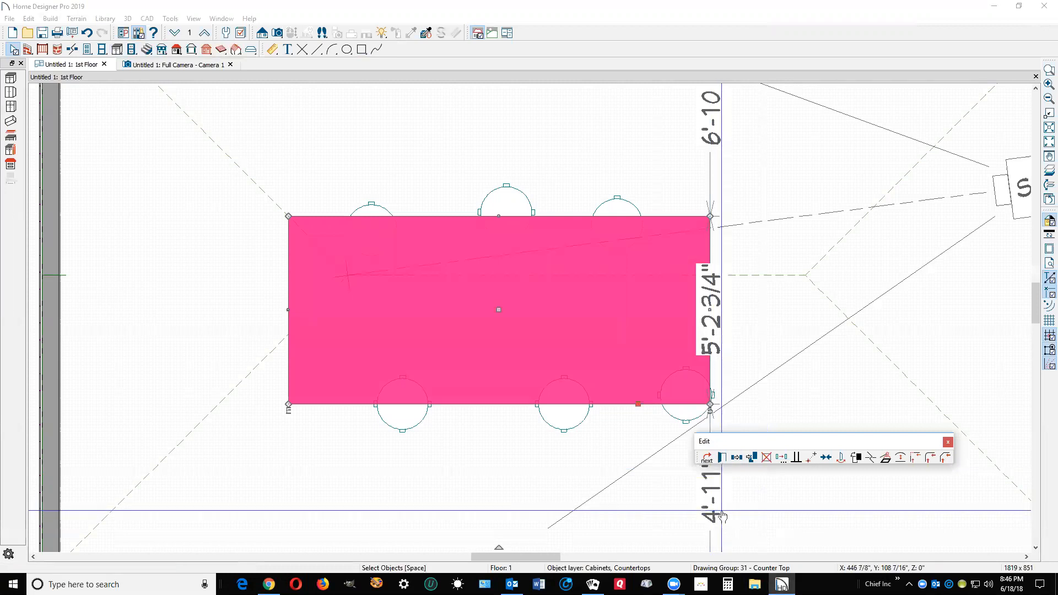
pyautogui.click(855, 458)
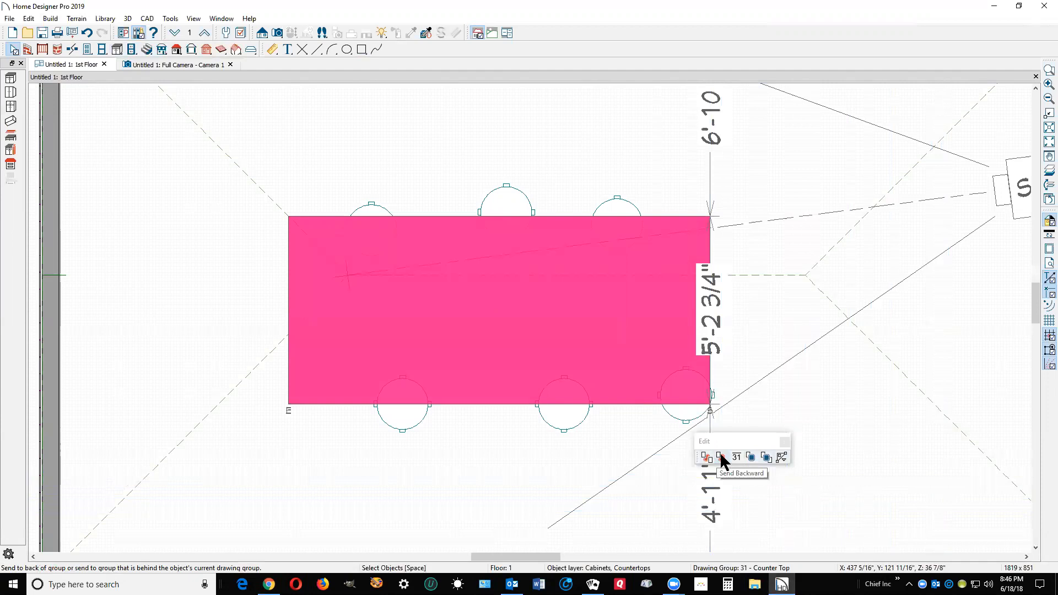
pyautogui.click(751, 458)
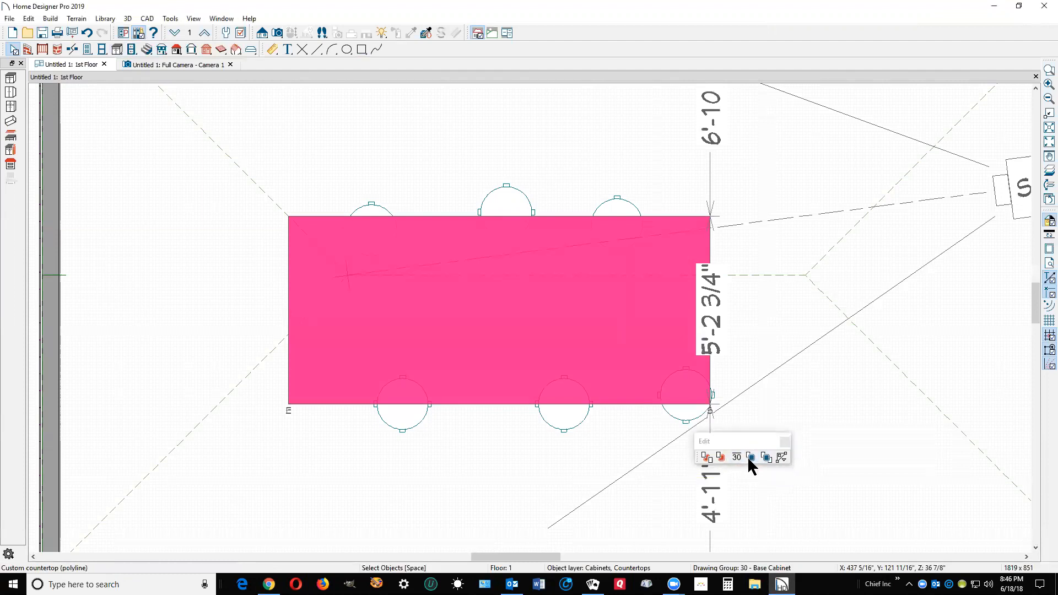
pyautogui.click(815, 371)
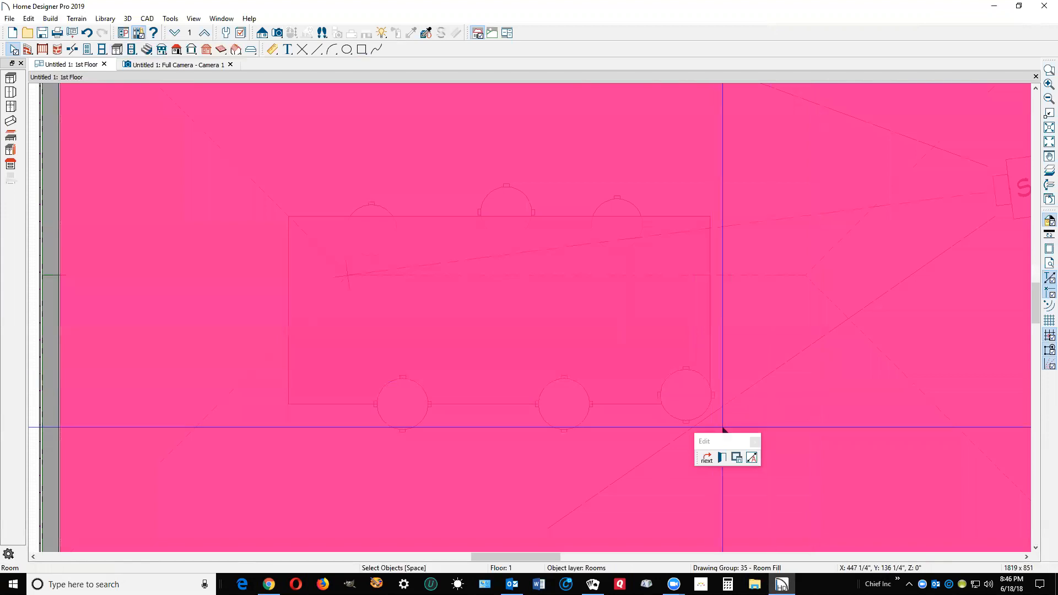
pyautogui.press('Escape')
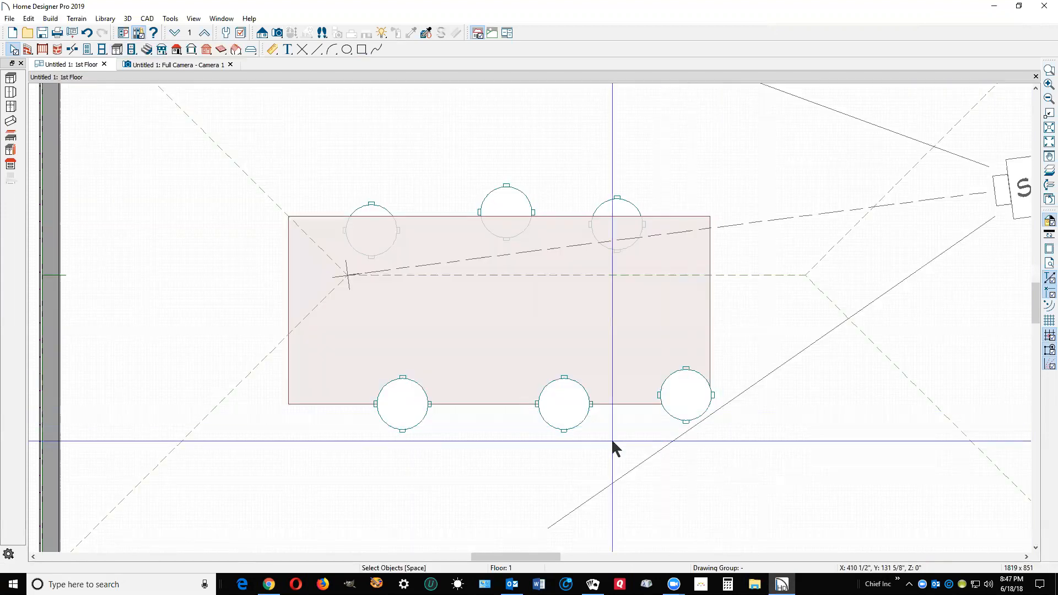
# Assign the custom countertop to drawing group 1 - Front, and check the stools in the Camera 1 view before returning to the floor plan.
pyautogui.click(619, 405)
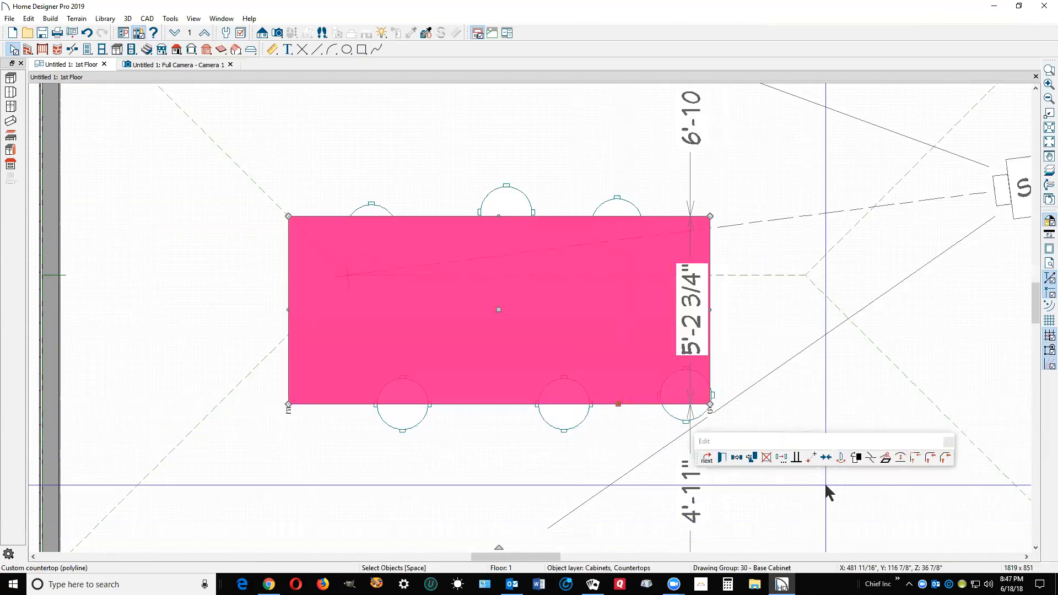
pyautogui.click(869, 458)
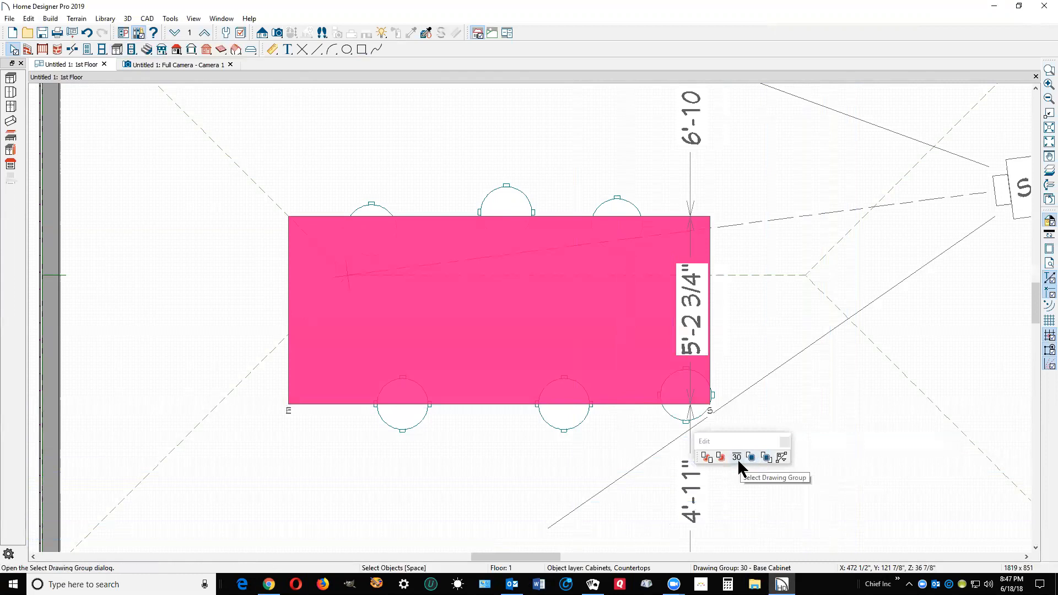
pyautogui.click(738, 461)
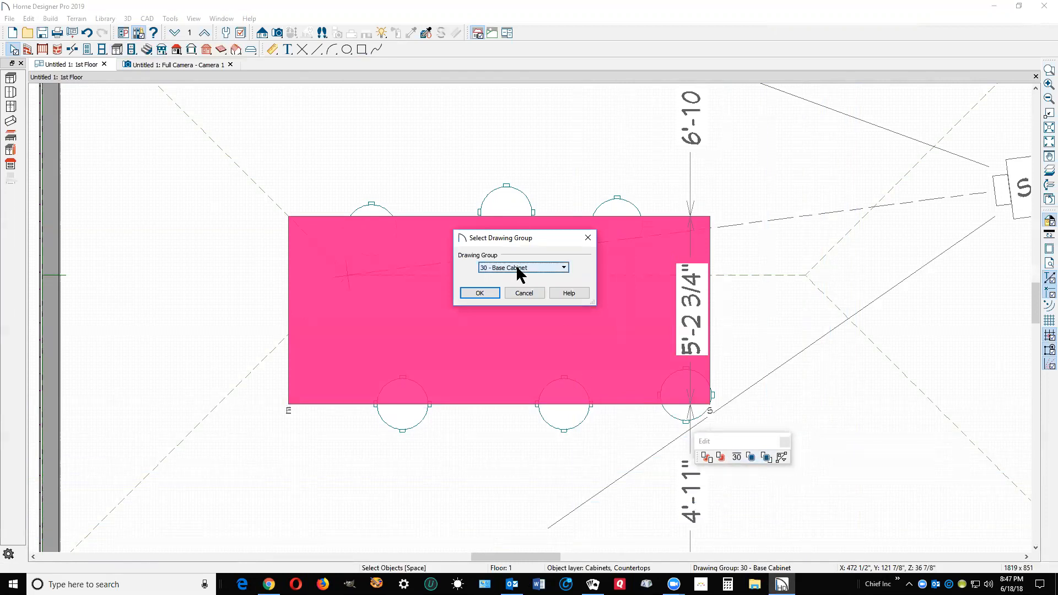
pyautogui.click(560, 268)
pyautogui.moveTo(563, 375)
pyautogui.mouseDown()
pyautogui.moveTo(563, 321)
pyautogui.moveTo(570, 475)
pyautogui.mouseUp()
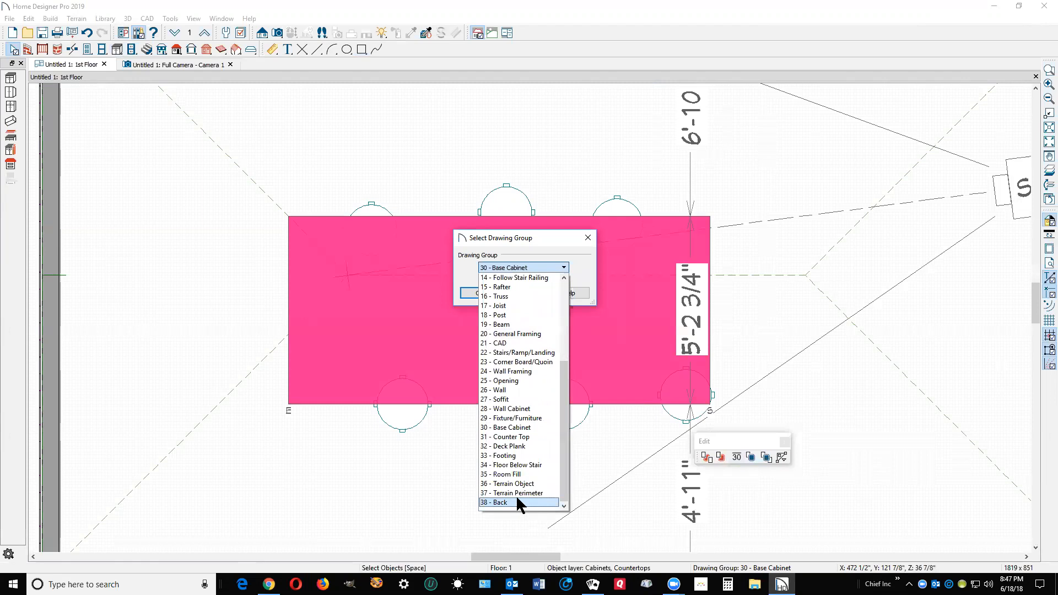
pyautogui.scroll(5, 514, 386)
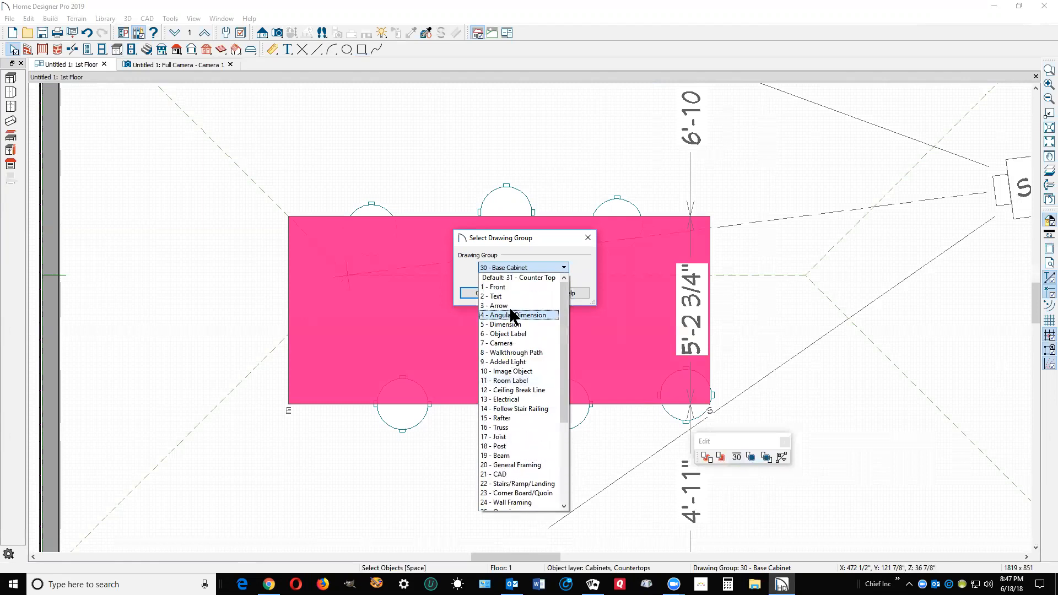
pyautogui.click(508, 287)
pyautogui.click(489, 292)
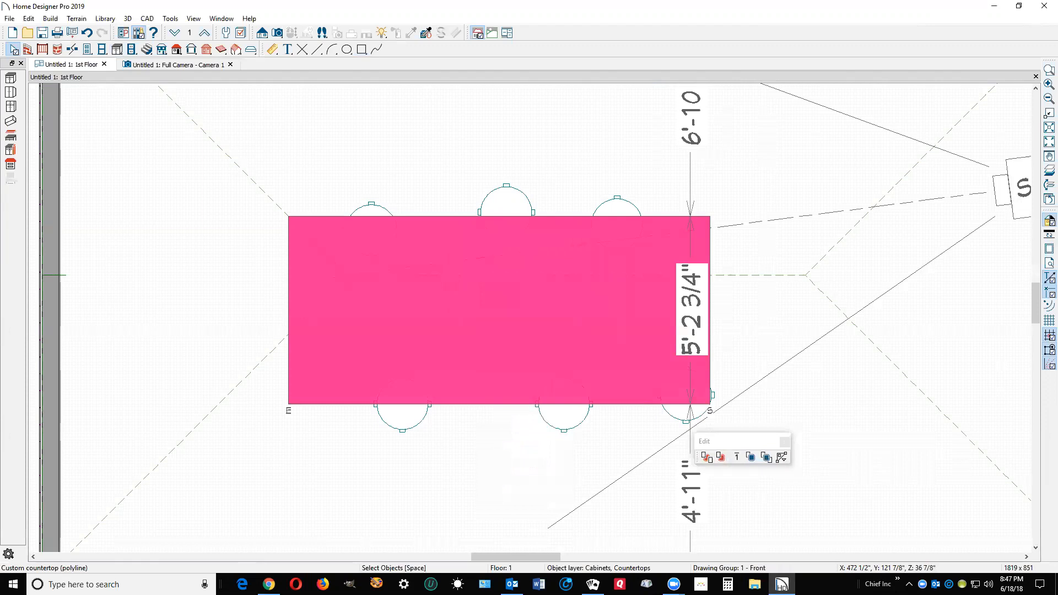
pyautogui.click(950, 390)
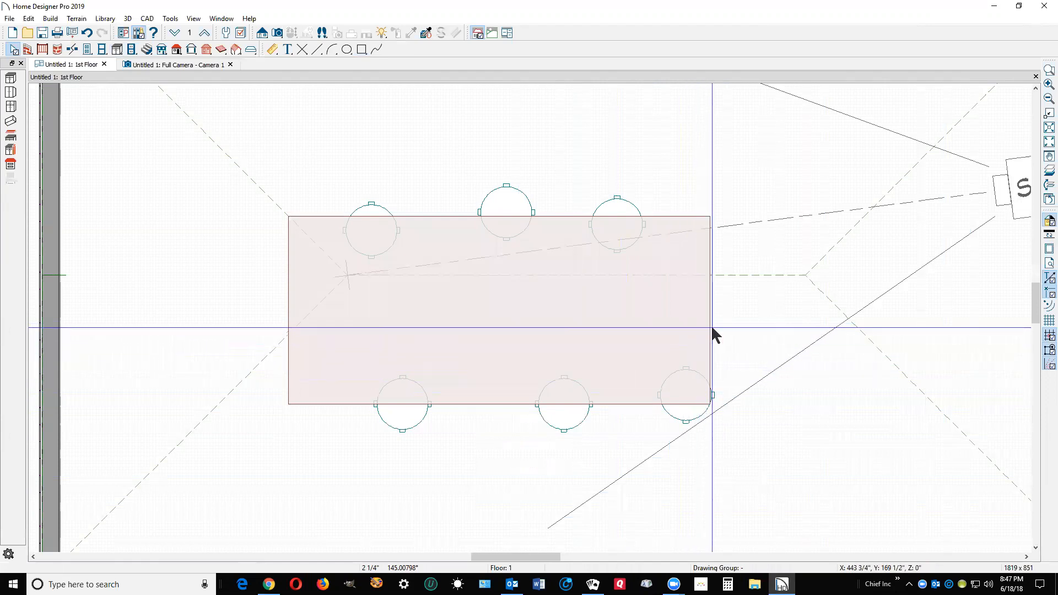
pyautogui.hotkey('ctrl', 'Tab')
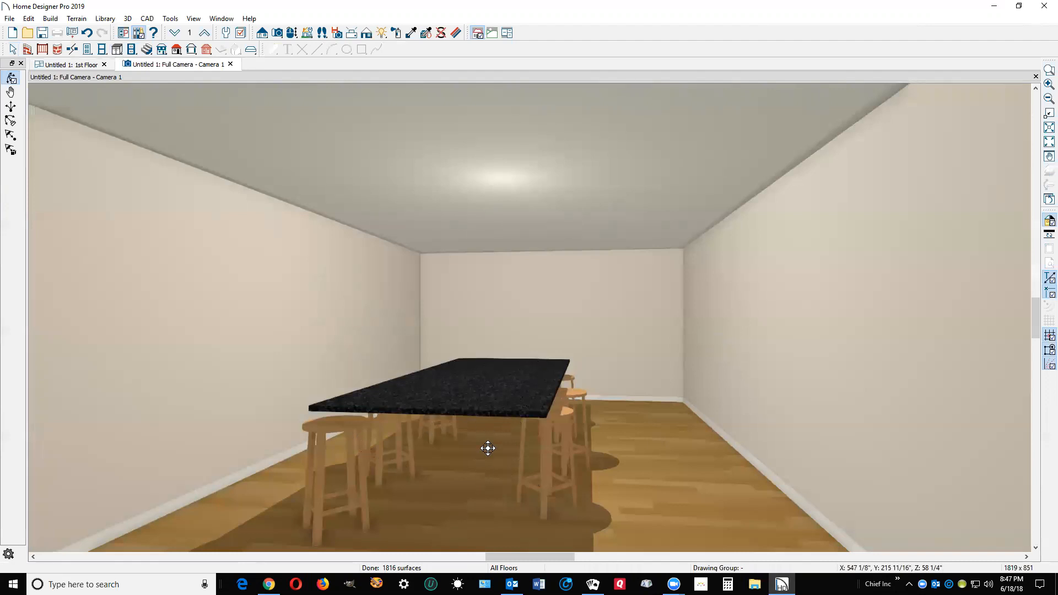
pyautogui.hotkey('ctrl', 'Tab')
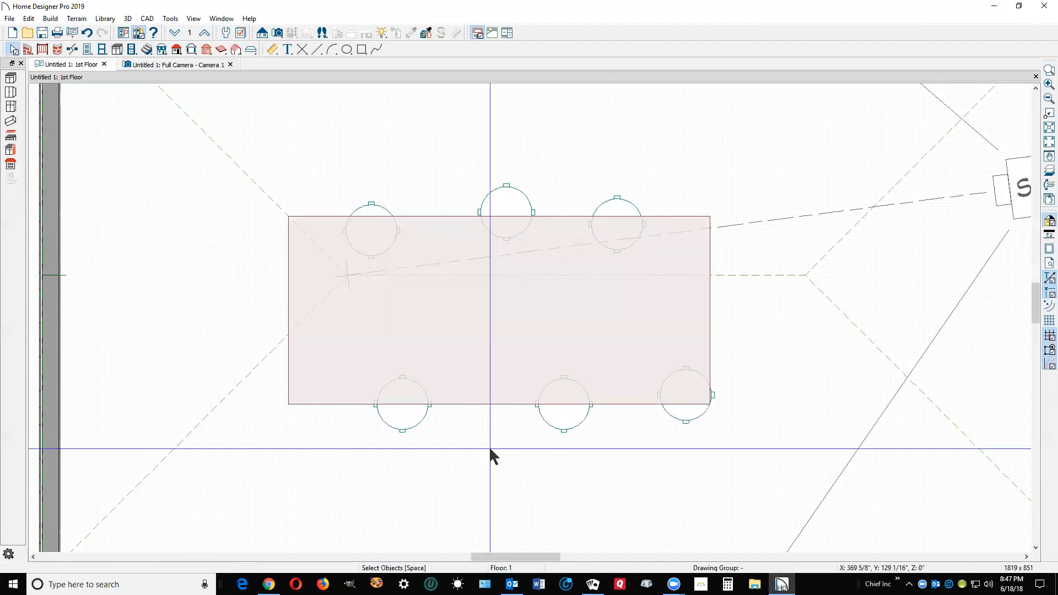
# Send the countertop all the way back to drawing group 38 - Back and deselect it.
pyautogui.click(626, 402)
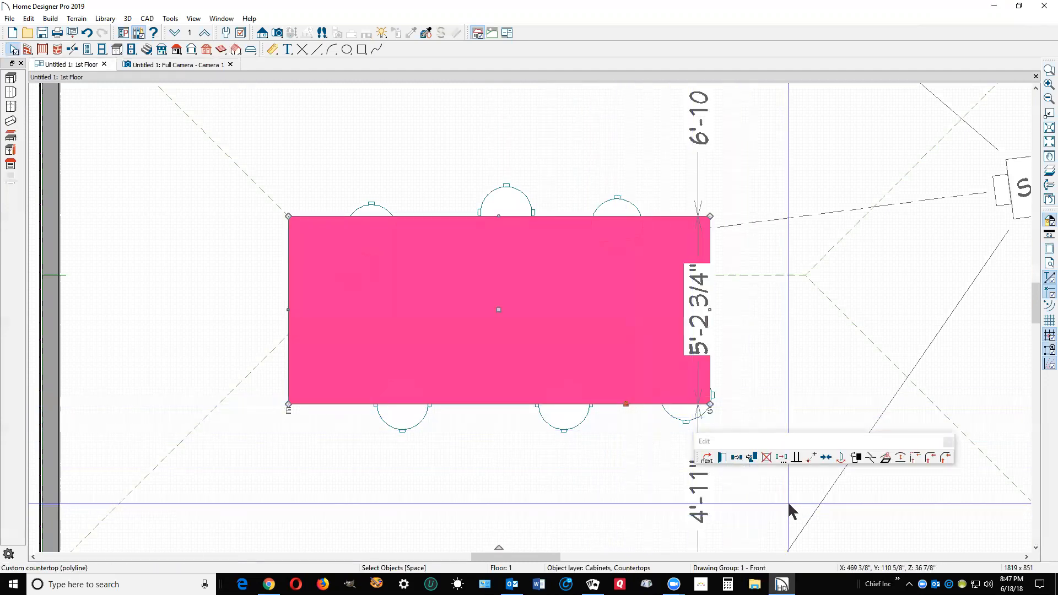
pyautogui.click(859, 455)
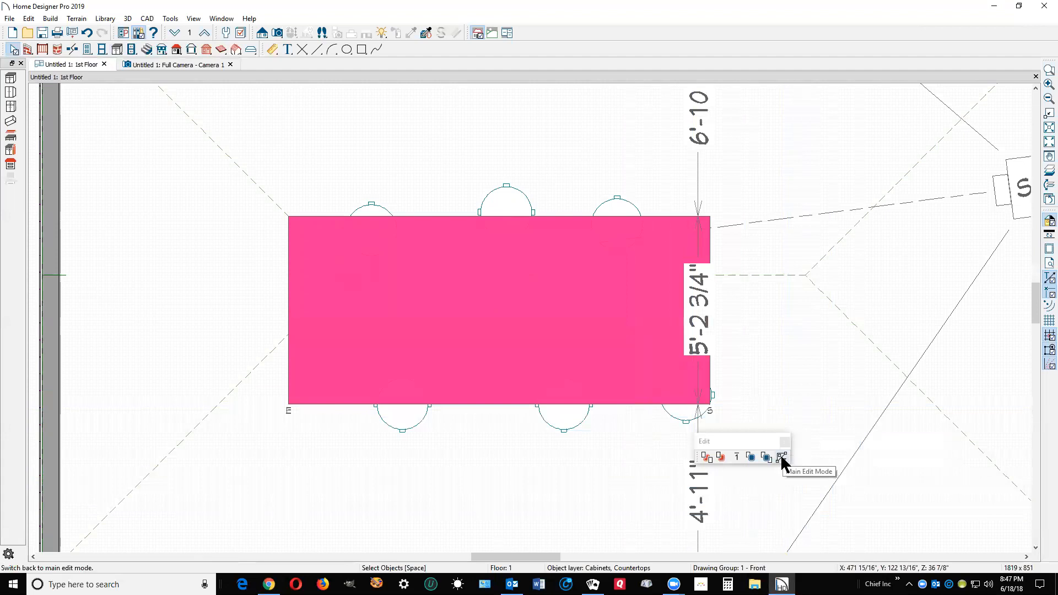
pyautogui.click(706, 455)
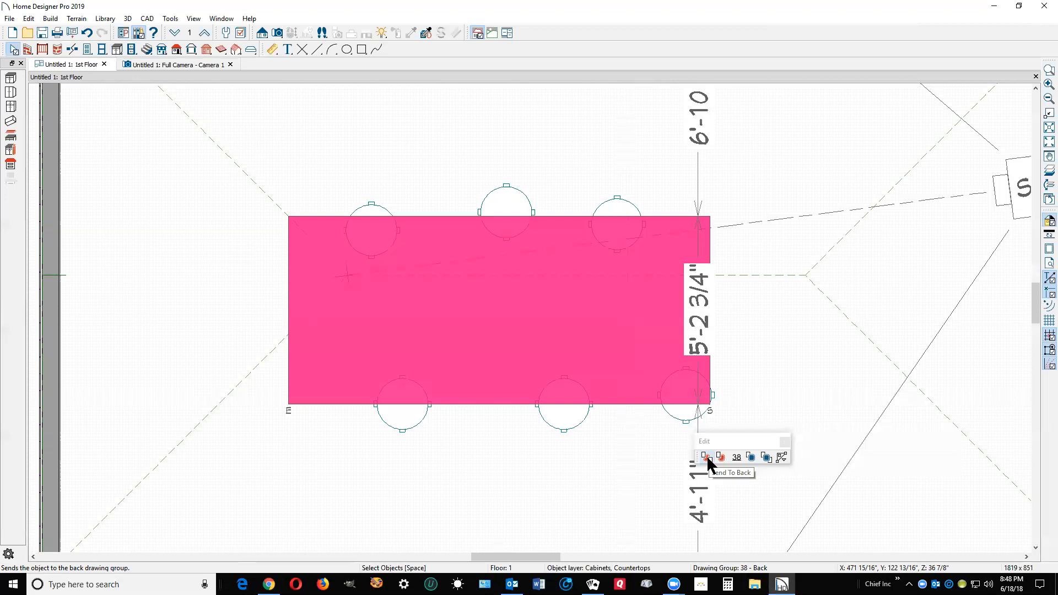
pyautogui.click(708, 458)
pyautogui.click(708, 458)
pyautogui.click(708, 458)
pyautogui.click(708, 458)
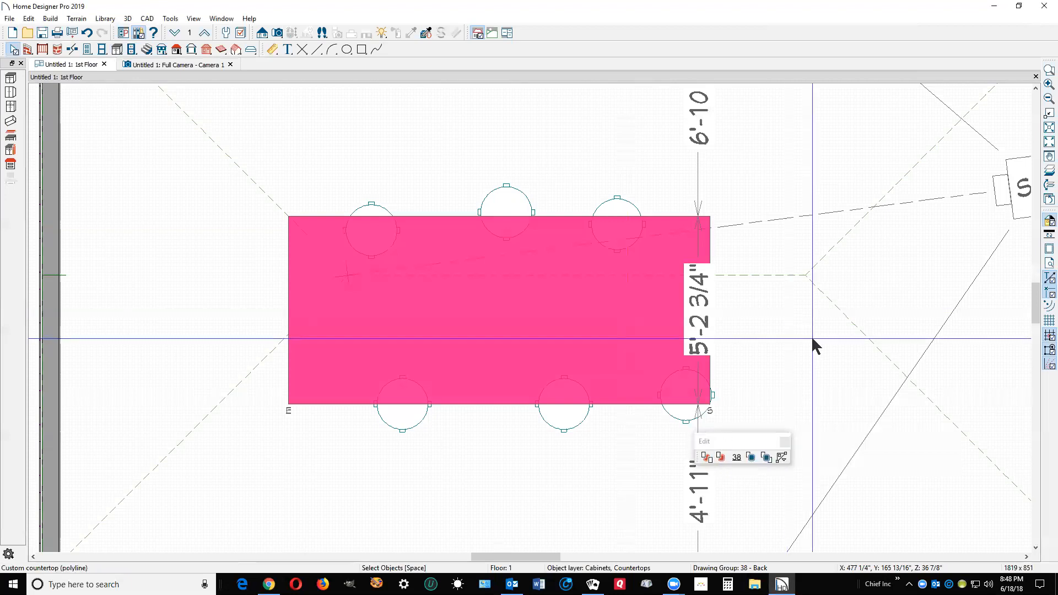
pyautogui.click(803, 351)
pyautogui.press('Escape')
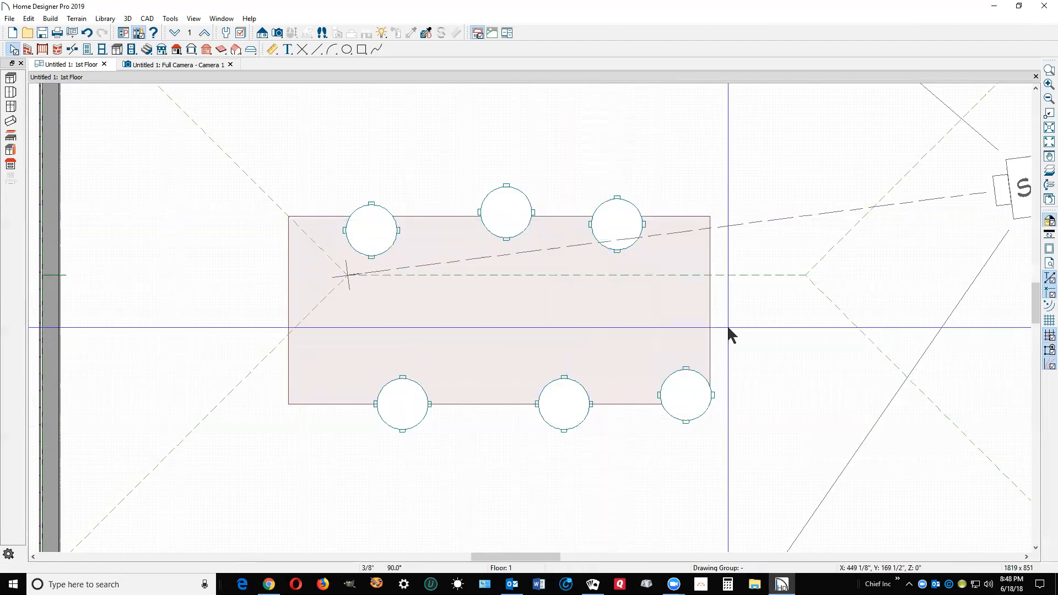
# Change the countertop's drawing group from the back group to 1 - Front so it covers all six stools, and deselect it.
pyautogui.click(710, 323)
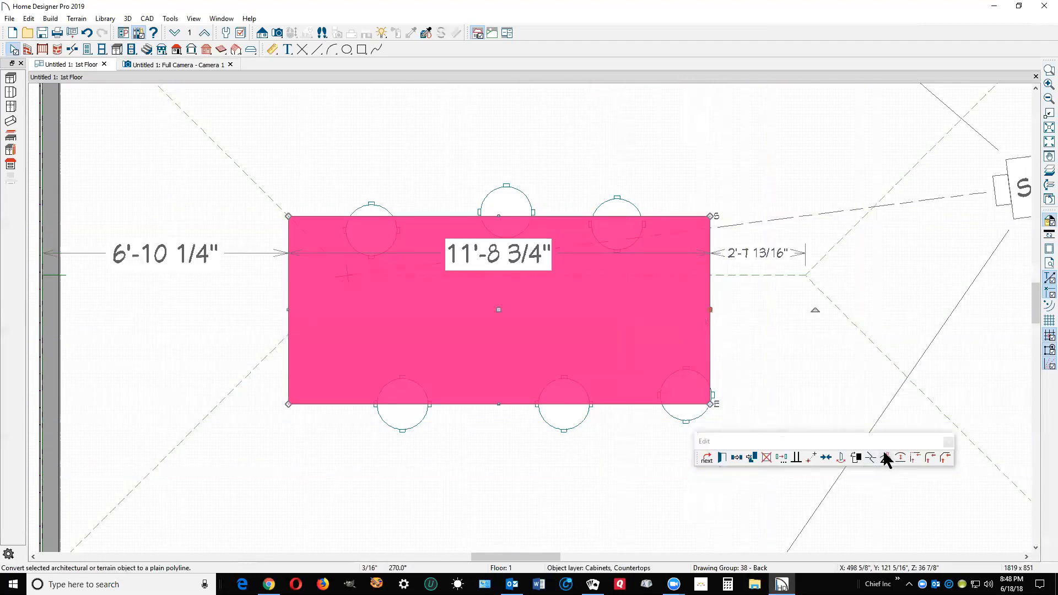
pyautogui.click(854, 459)
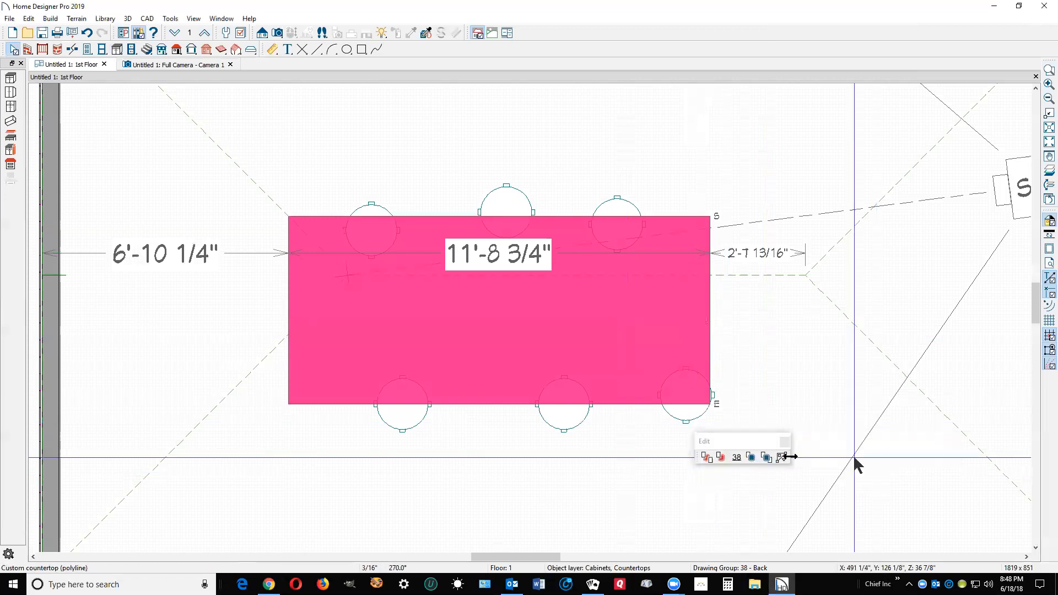
pyautogui.click(736, 458)
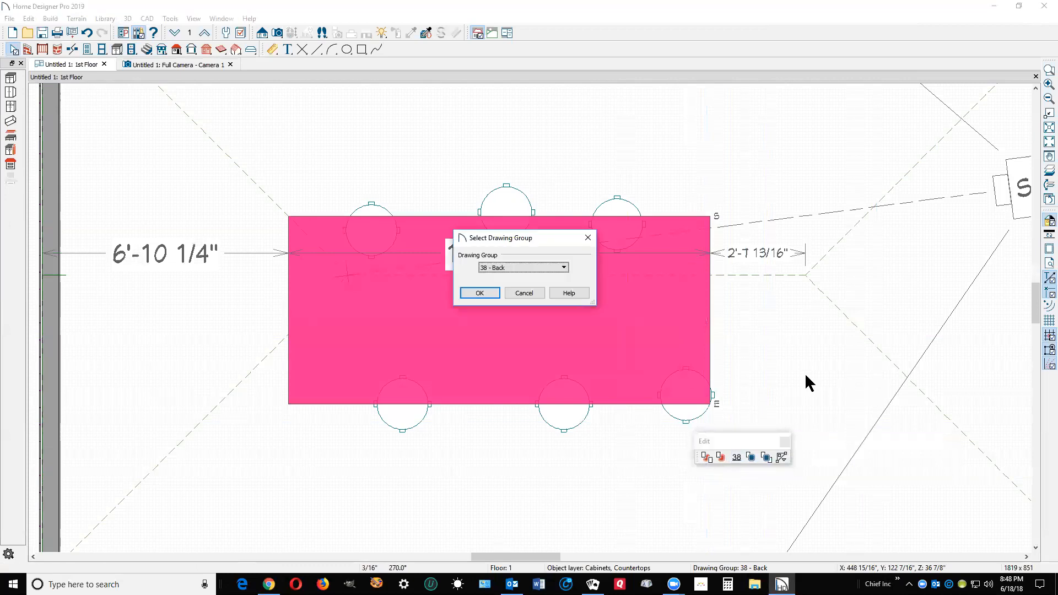
pyautogui.click(549, 269)
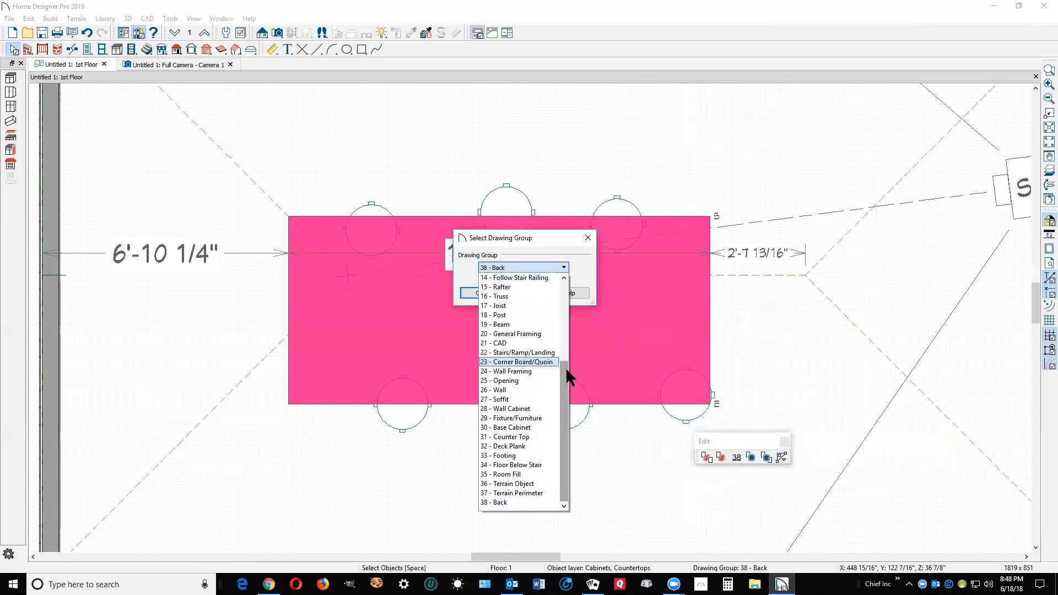
pyautogui.moveTo(562, 363); pyautogui.dragTo(562, 270)
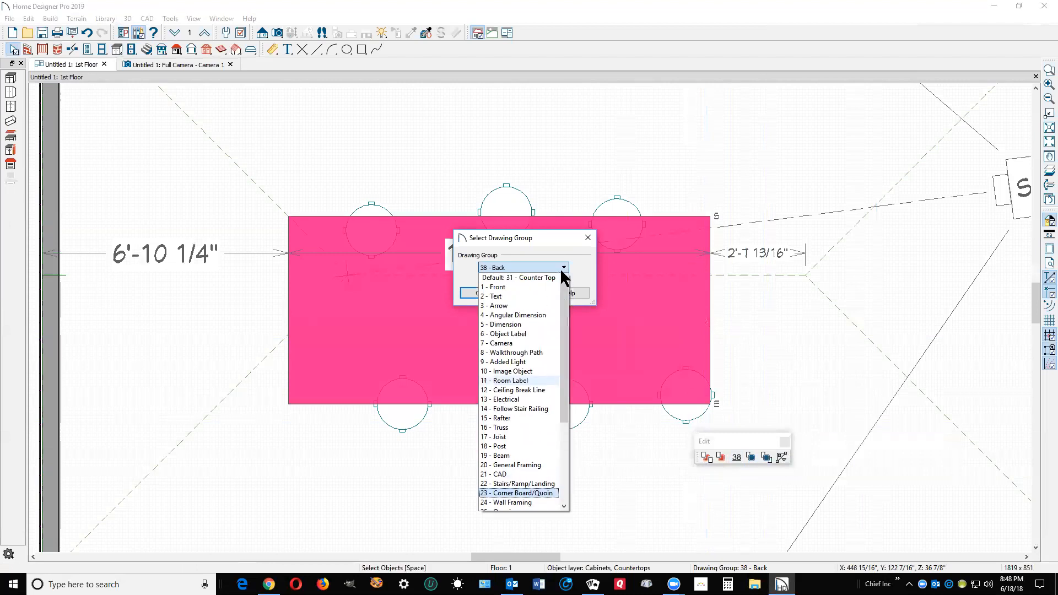
pyautogui.click(508, 287)
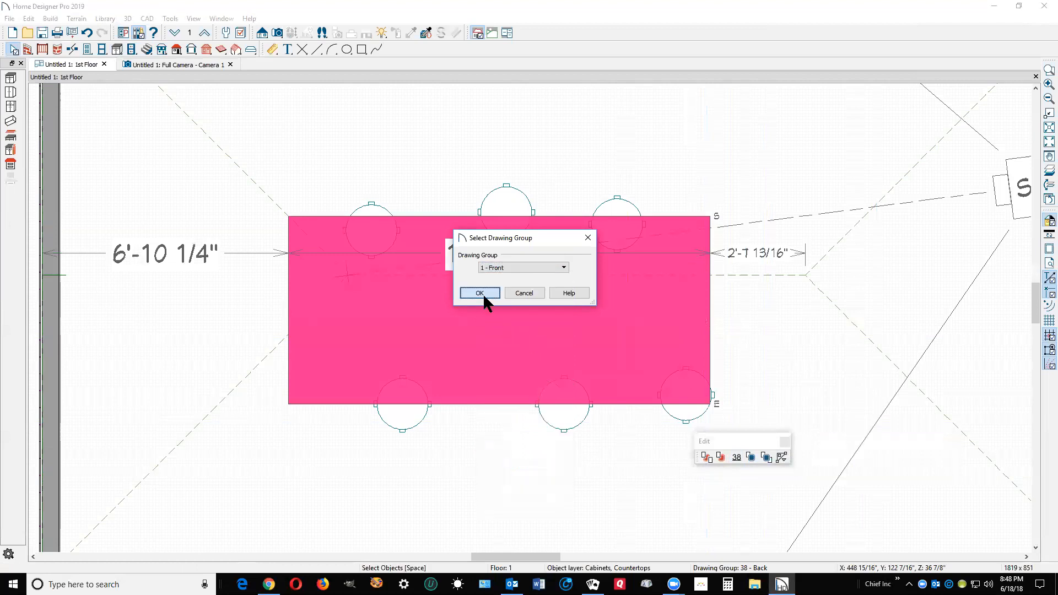
pyautogui.click(480, 293)
pyautogui.click(795, 357)
pyautogui.press('Escape')
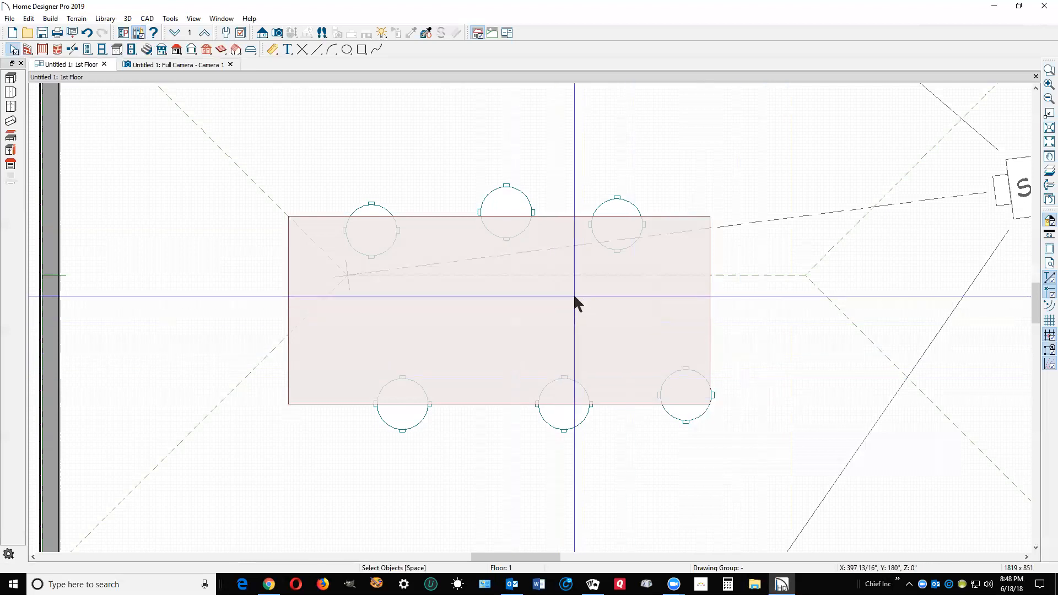
pyautogui.scroll(-2, 479, 328)
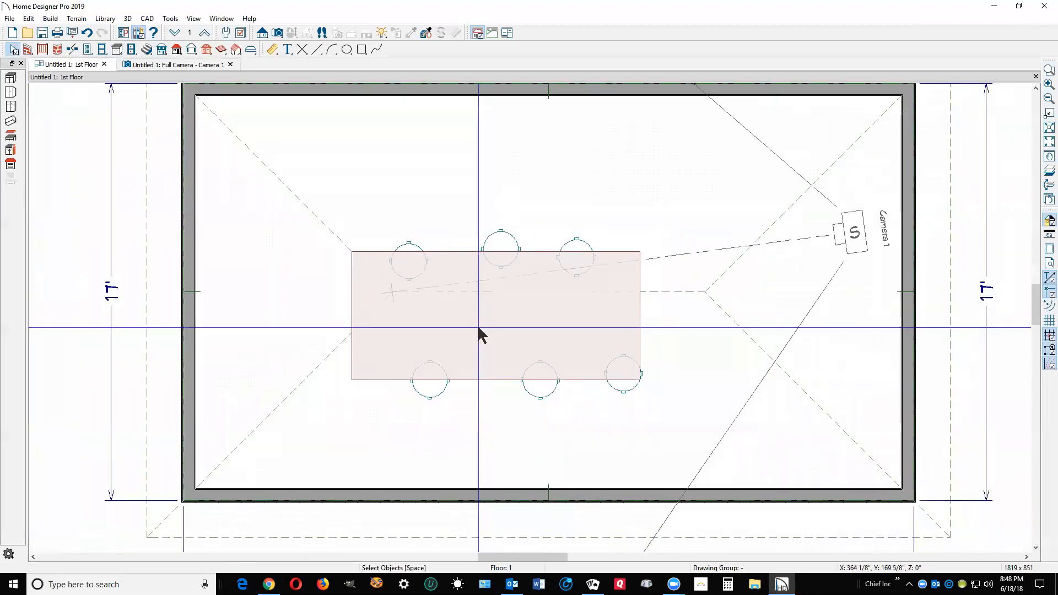